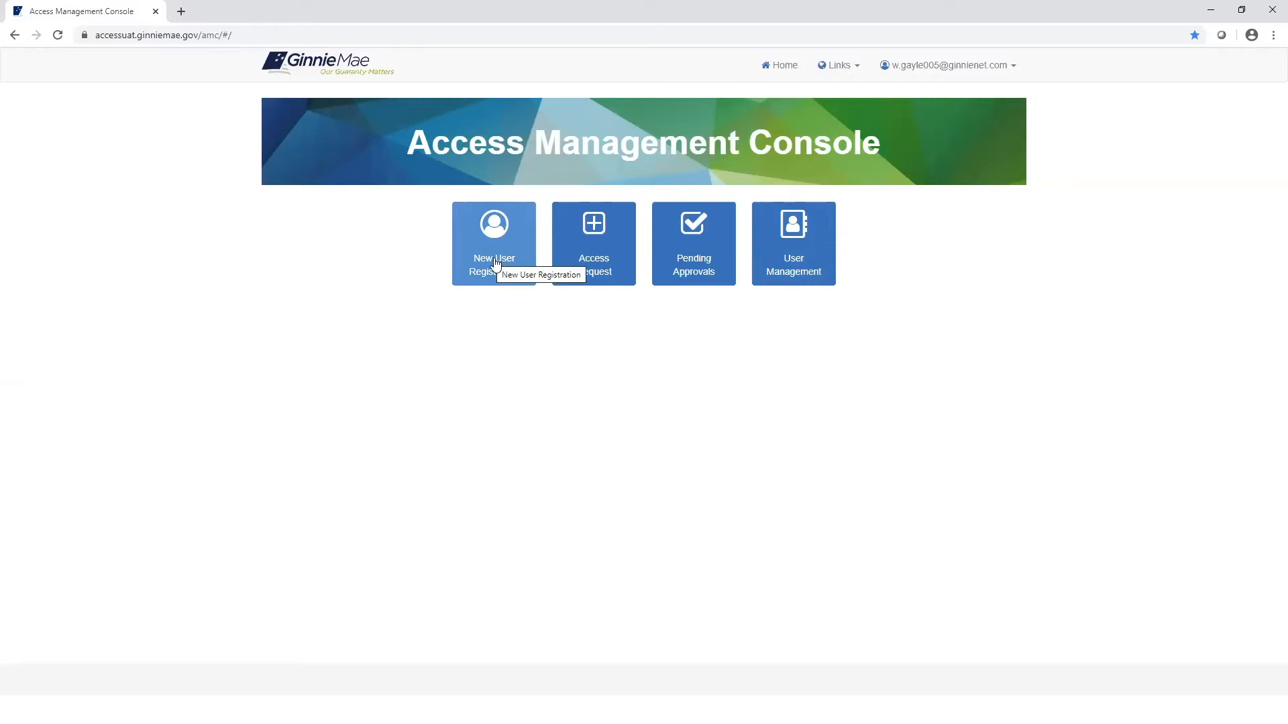
Step: Launch a blank User Registration request from the Applications list and maximize its form
click(495, 262)
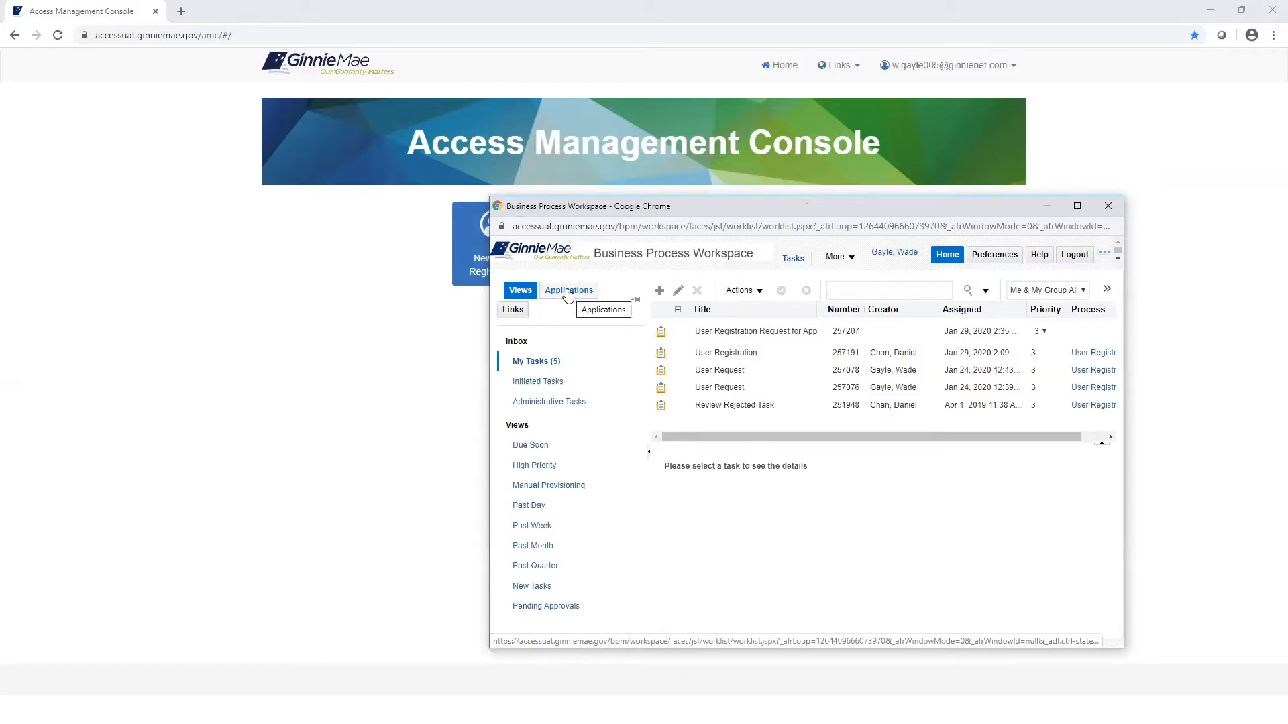
click(568, 292)
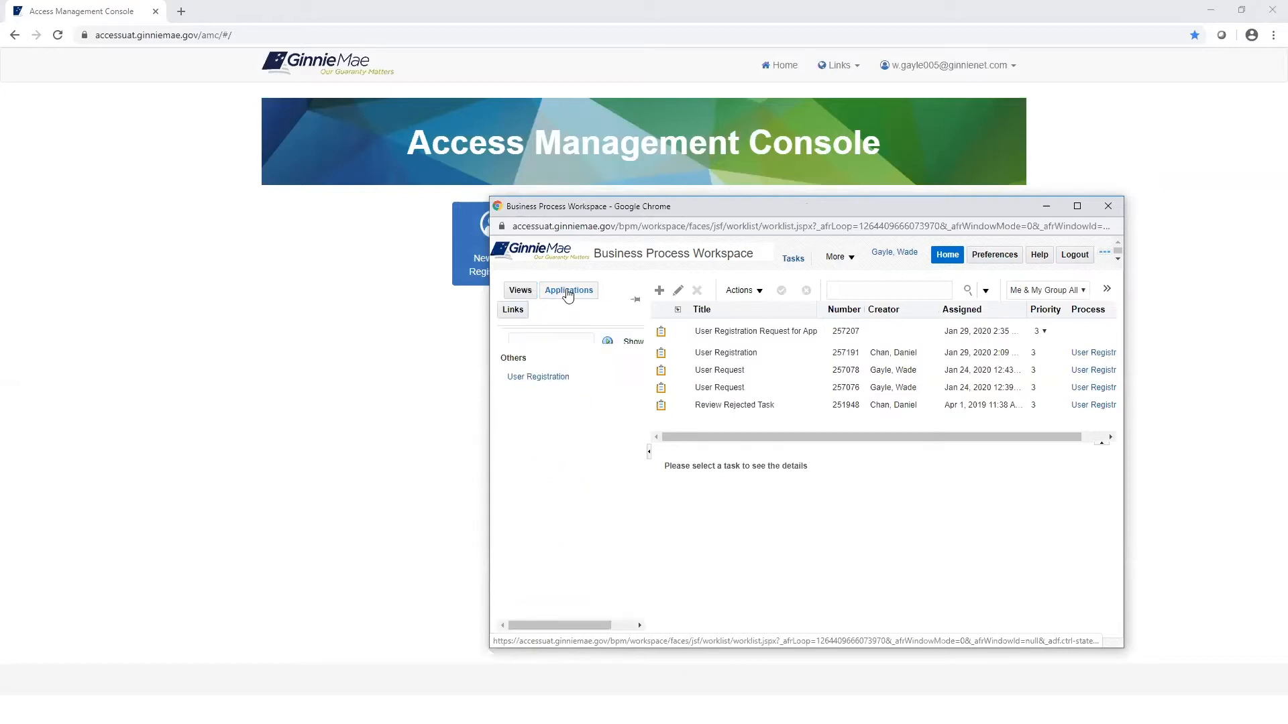
click(543, 377)
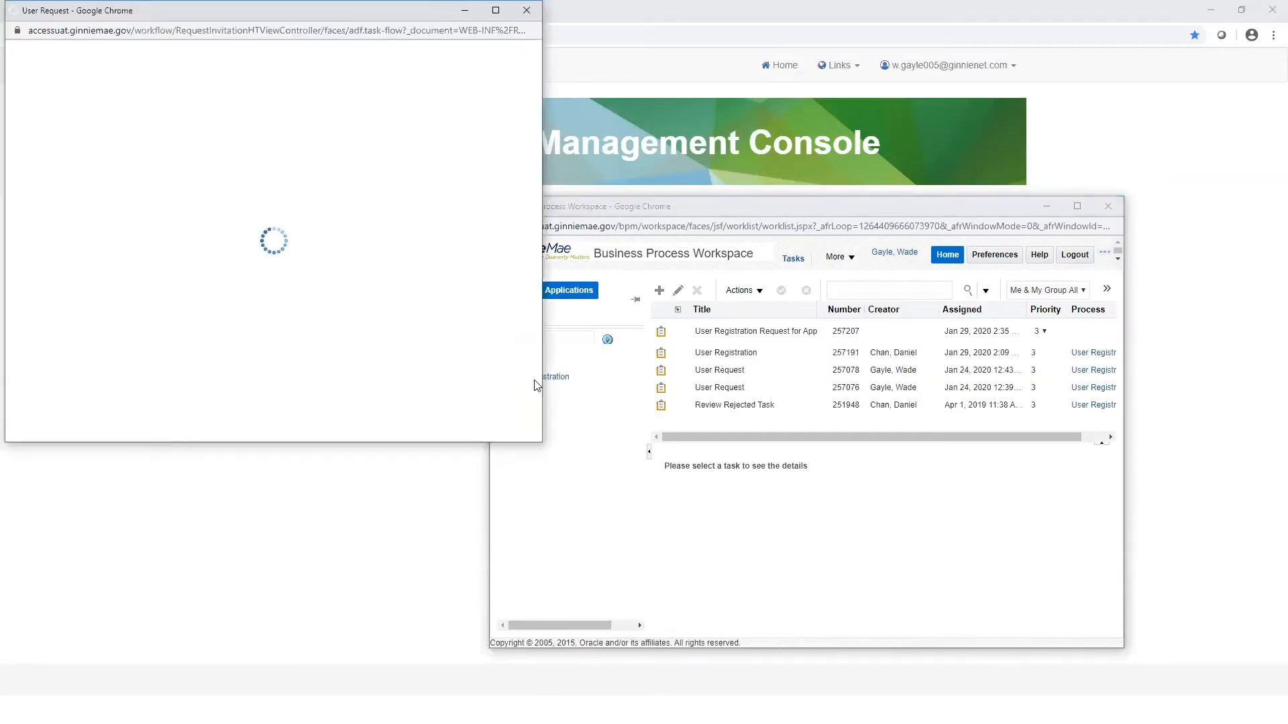
click(495, 10)
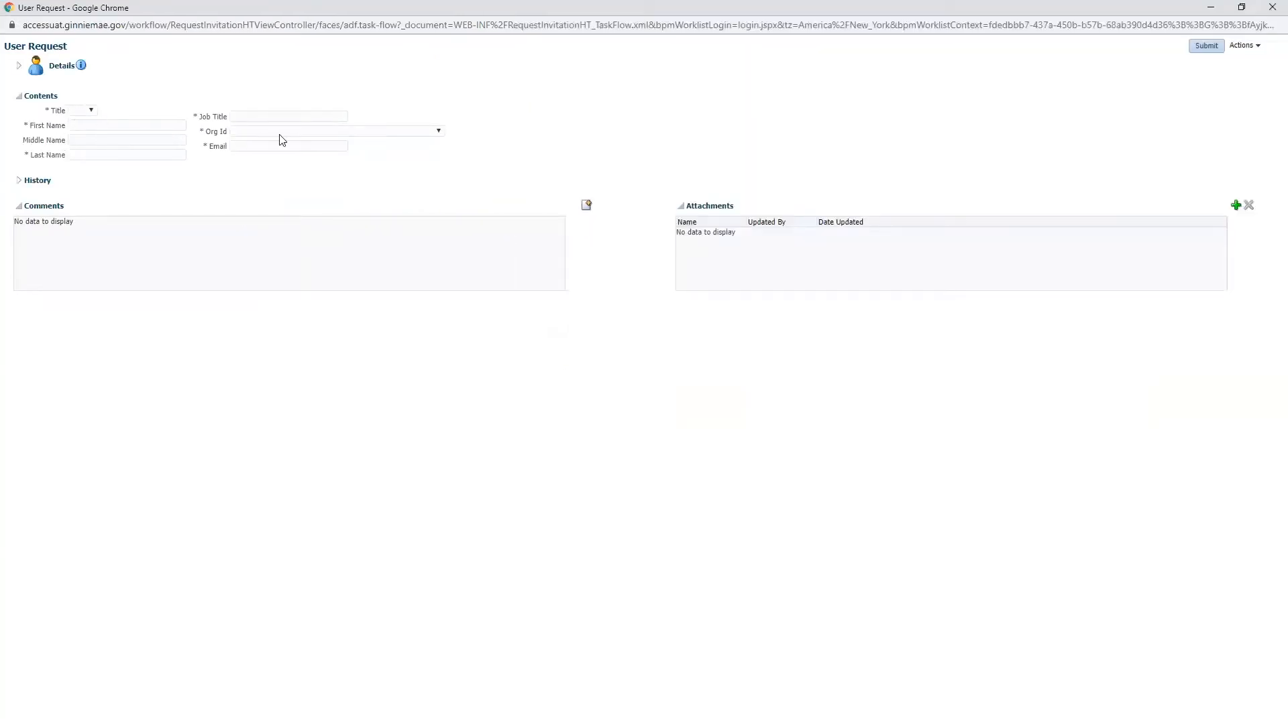
Step: Fill in title Mr, the user's first and last name, job title CEO, and org PRUDENTIAL HUNTOON PAIGE ASSOCIATES, LLC. - IS_3153
click(92, 110)
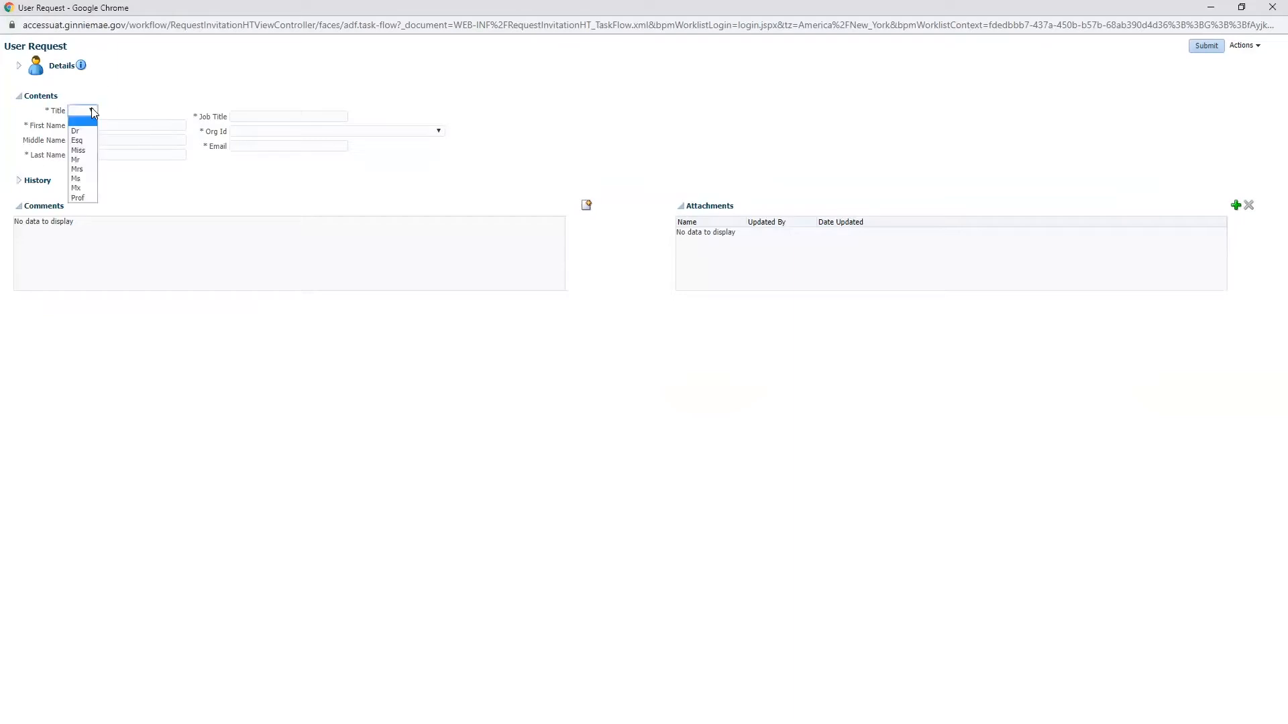
click(76, 160)
click(87, 125)
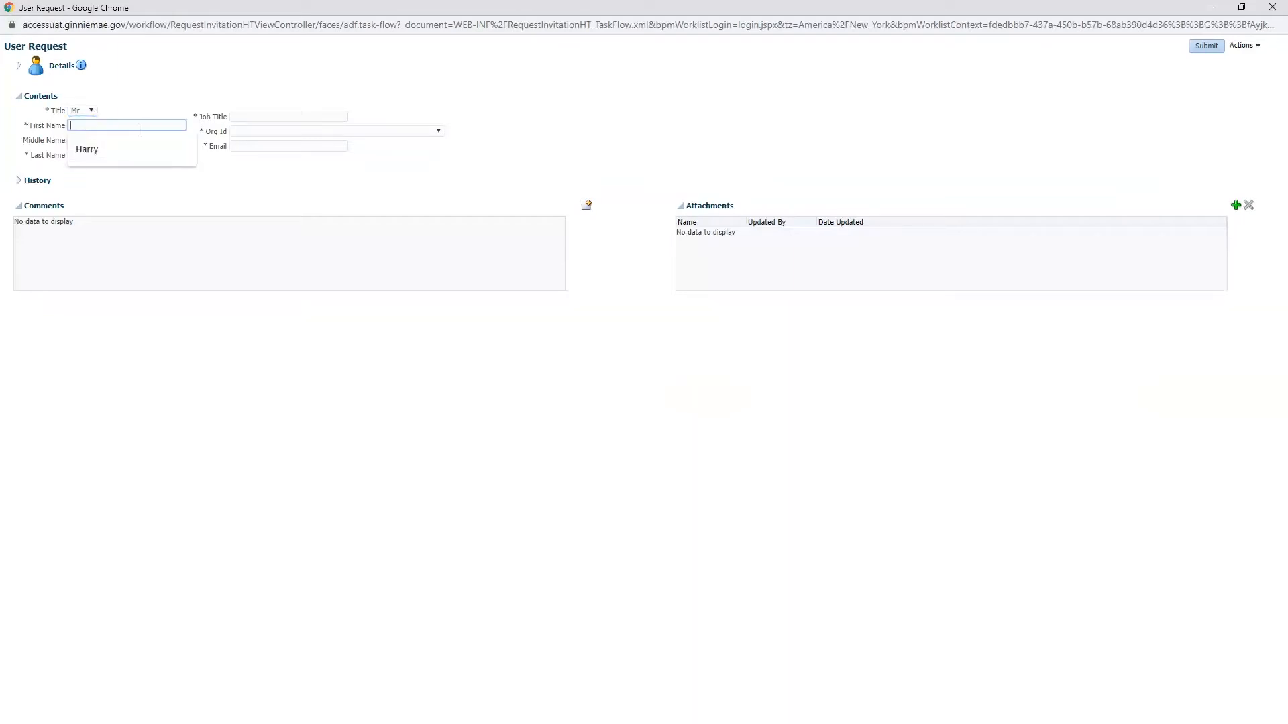
click(86, 150)
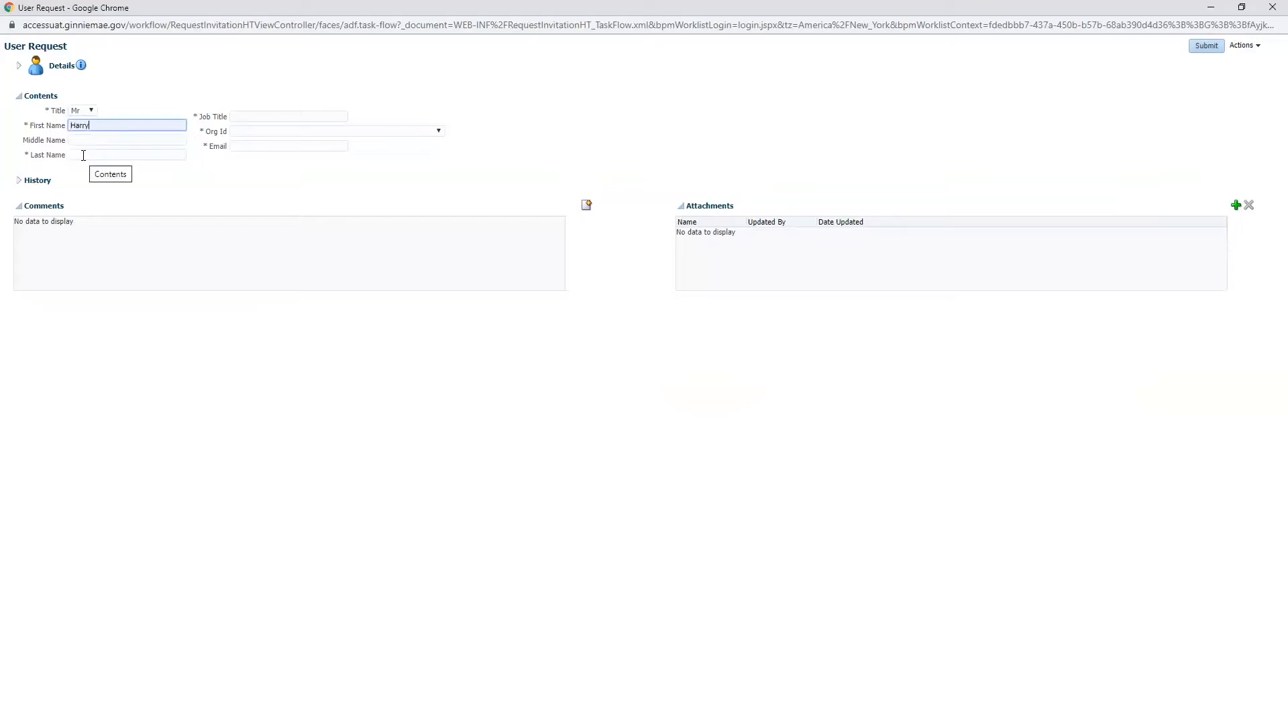
click(83, 155)
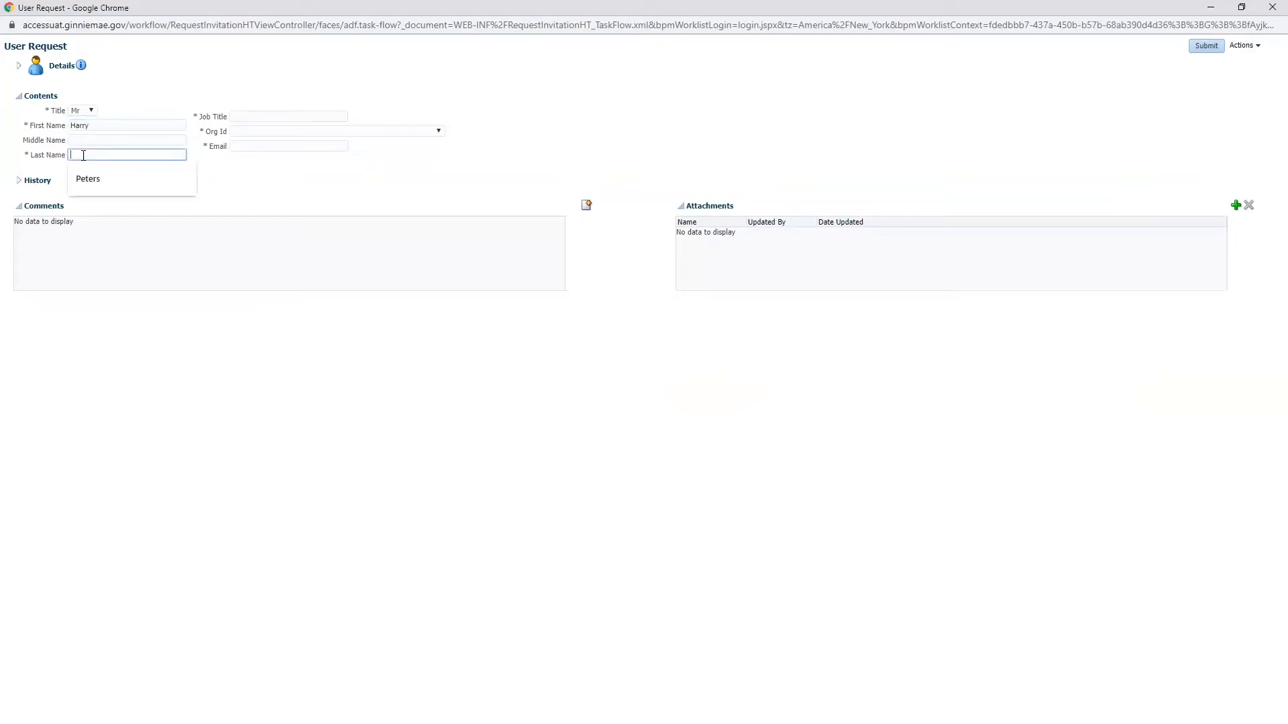
text(Gray)
click(248, 119)
click(250, 145)
click(438, 131)
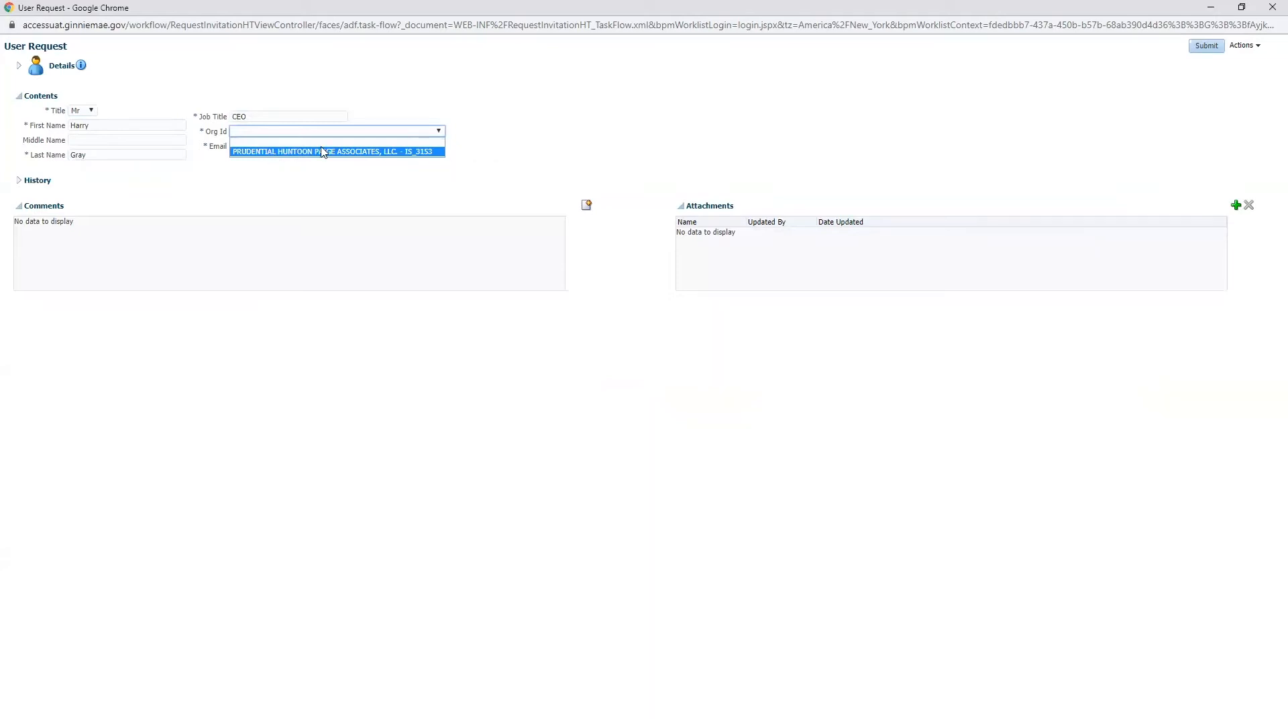
click(366, 152)
Step: Enter the user's e-mail address and check why it is flagged as already registered
click(242, 147)
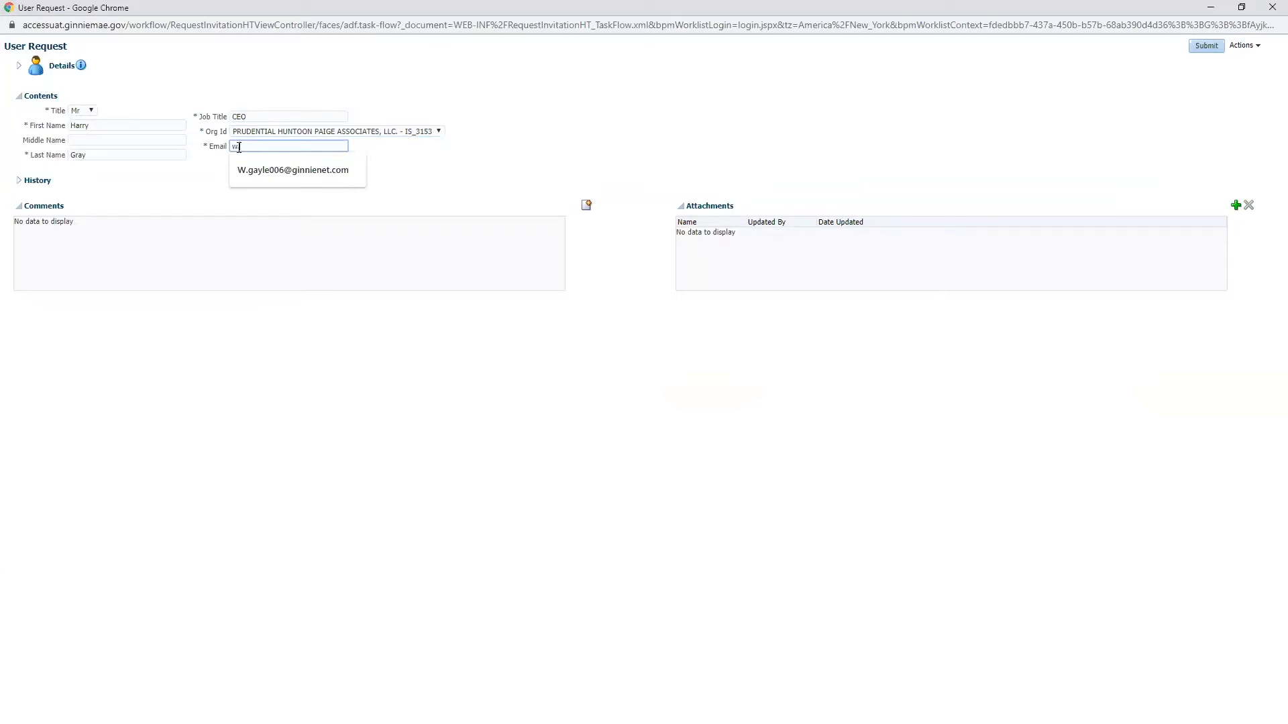
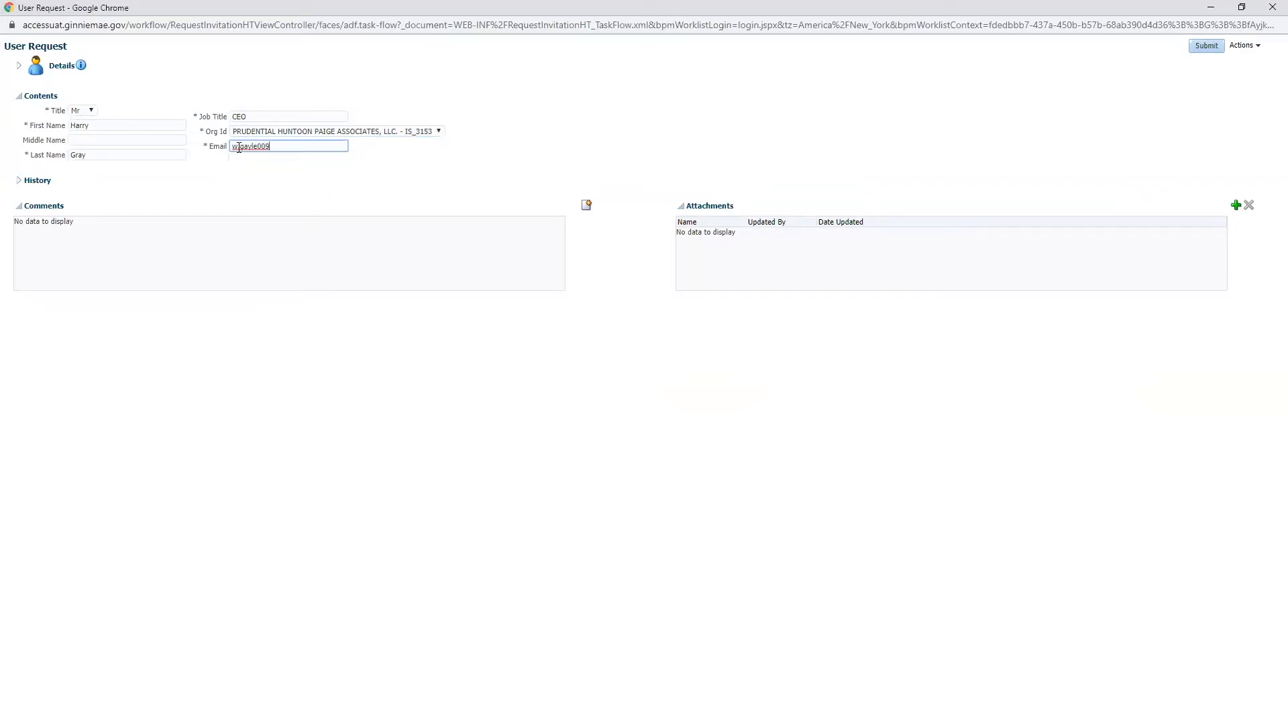
click(134, 173)
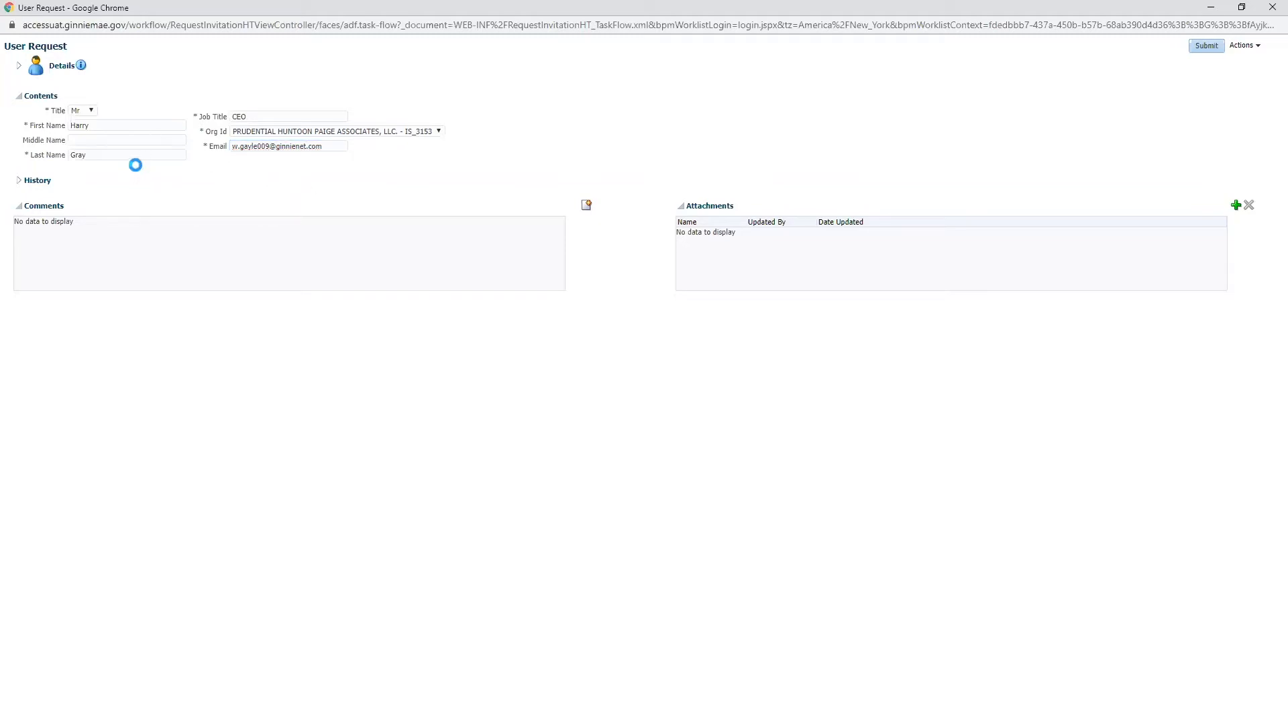
click(267, 147)
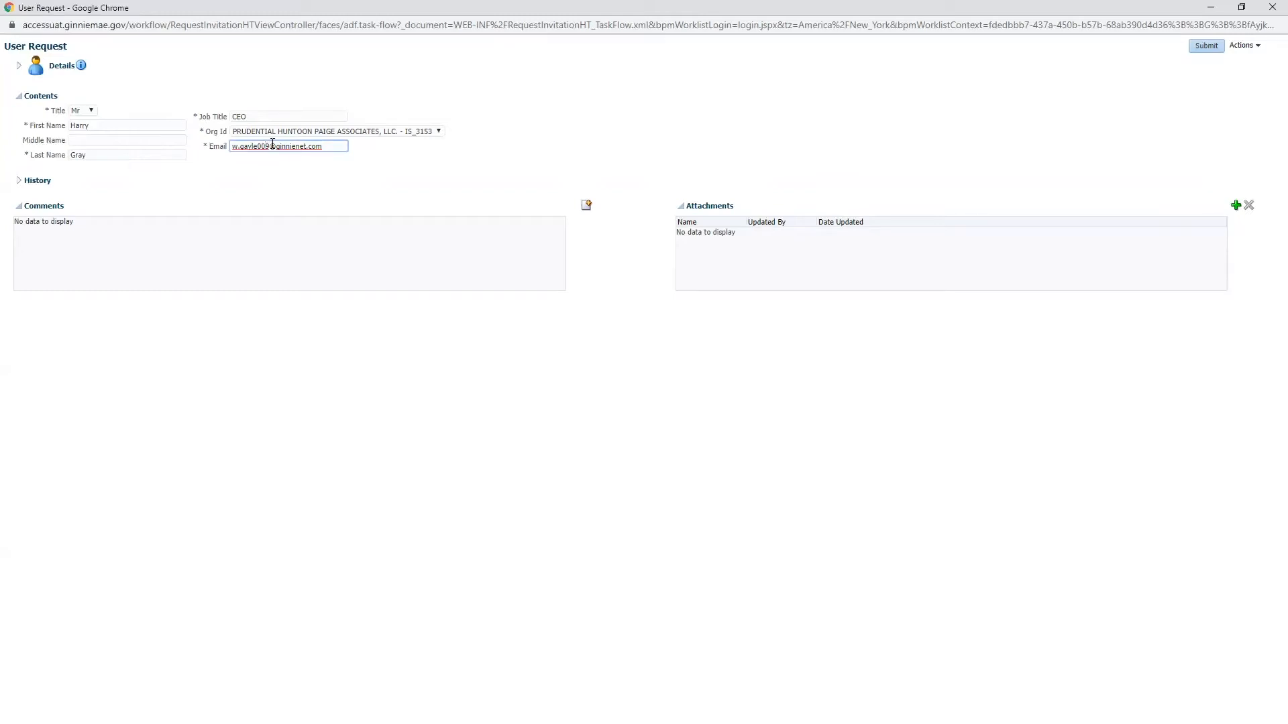
click(182, 176)
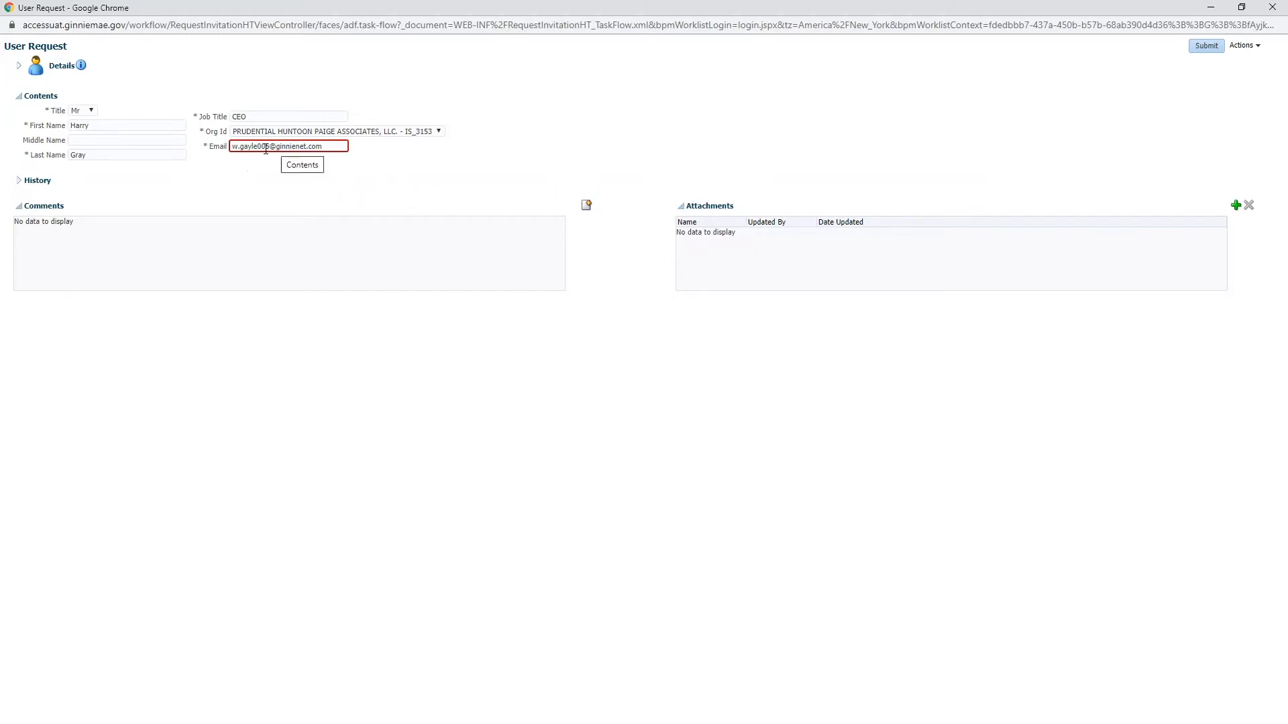
click(292, 148)
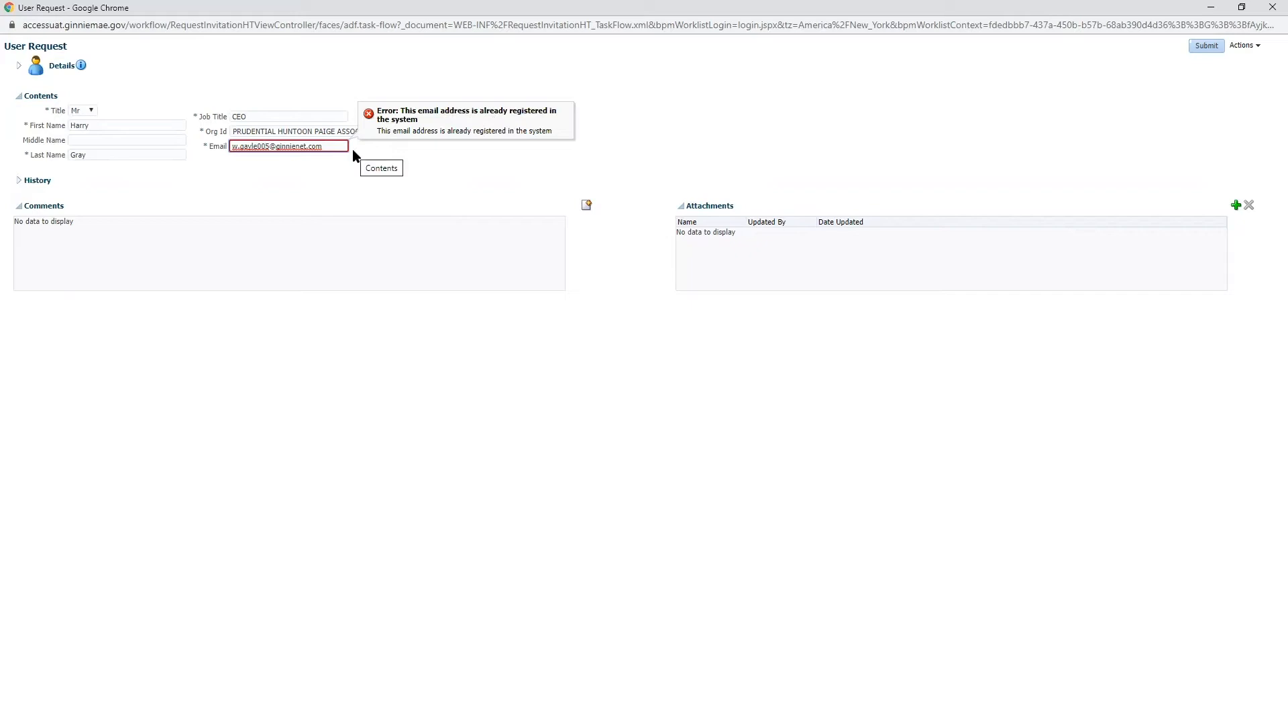
Step: Correct the e-mail to an unregistered address and submit the User Request
text(9)
key(Delete)
click(161, 177)
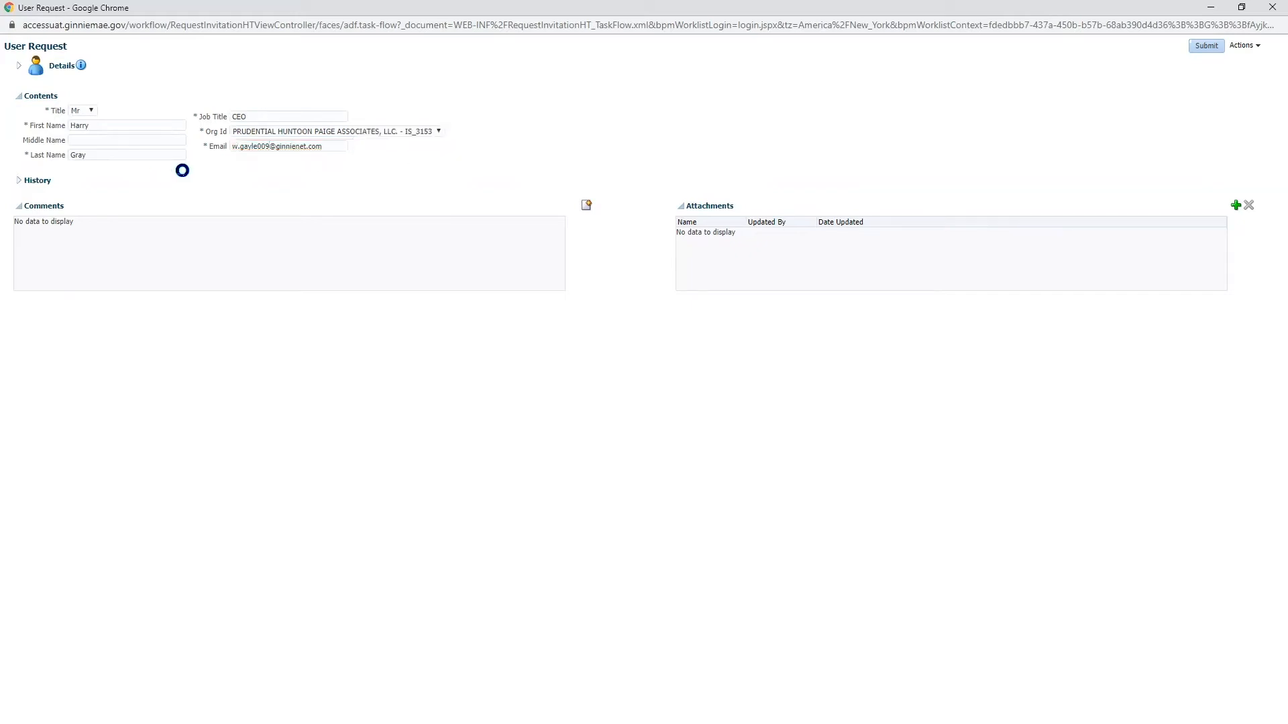
click(1212, 48)
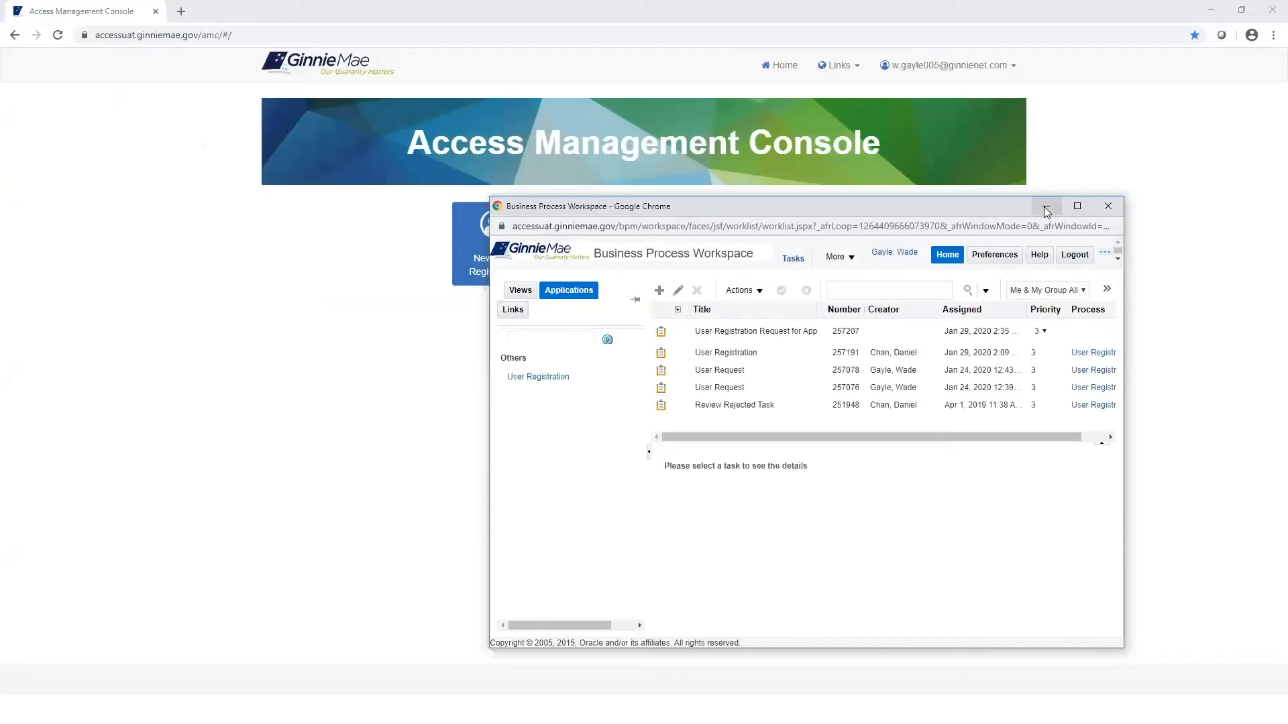
Step: Minimize the Business Process Workspace to return to the console home page
click(1046, 207)
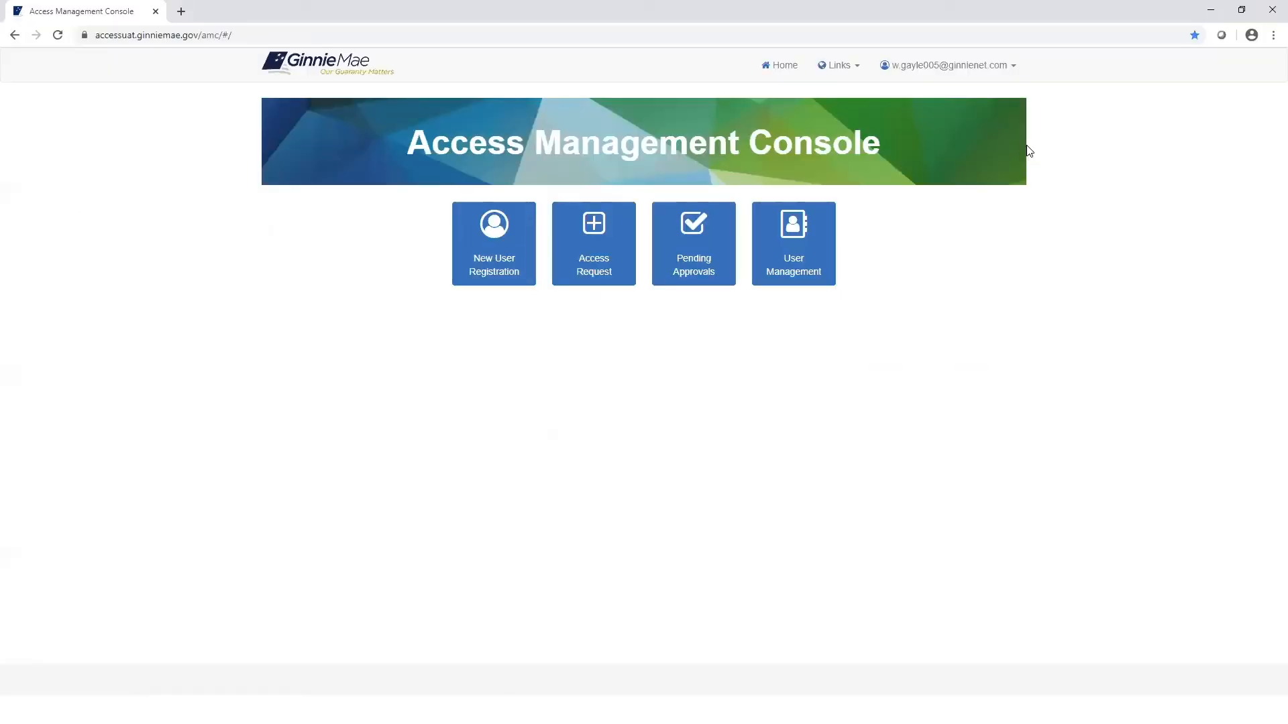
Step: Open the pending User Registration Request from Pending Approvals and choose Approve Registration
click(698, 257)
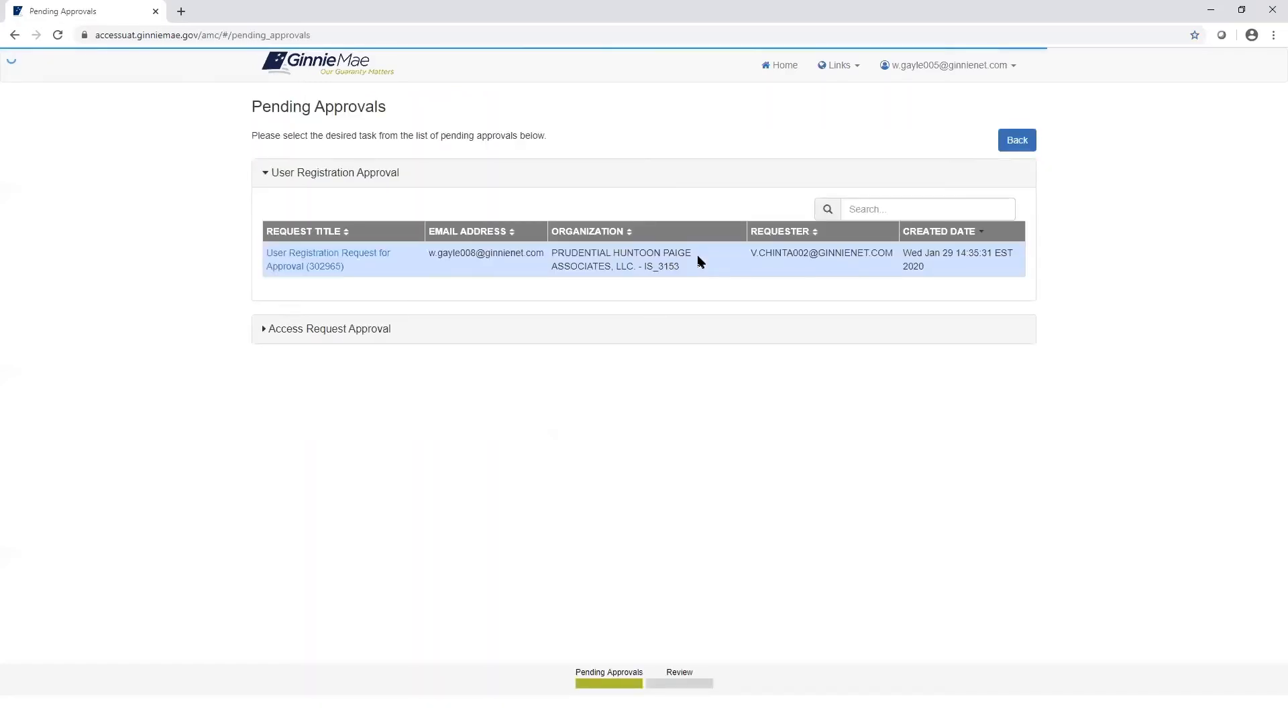
click(326, 264)
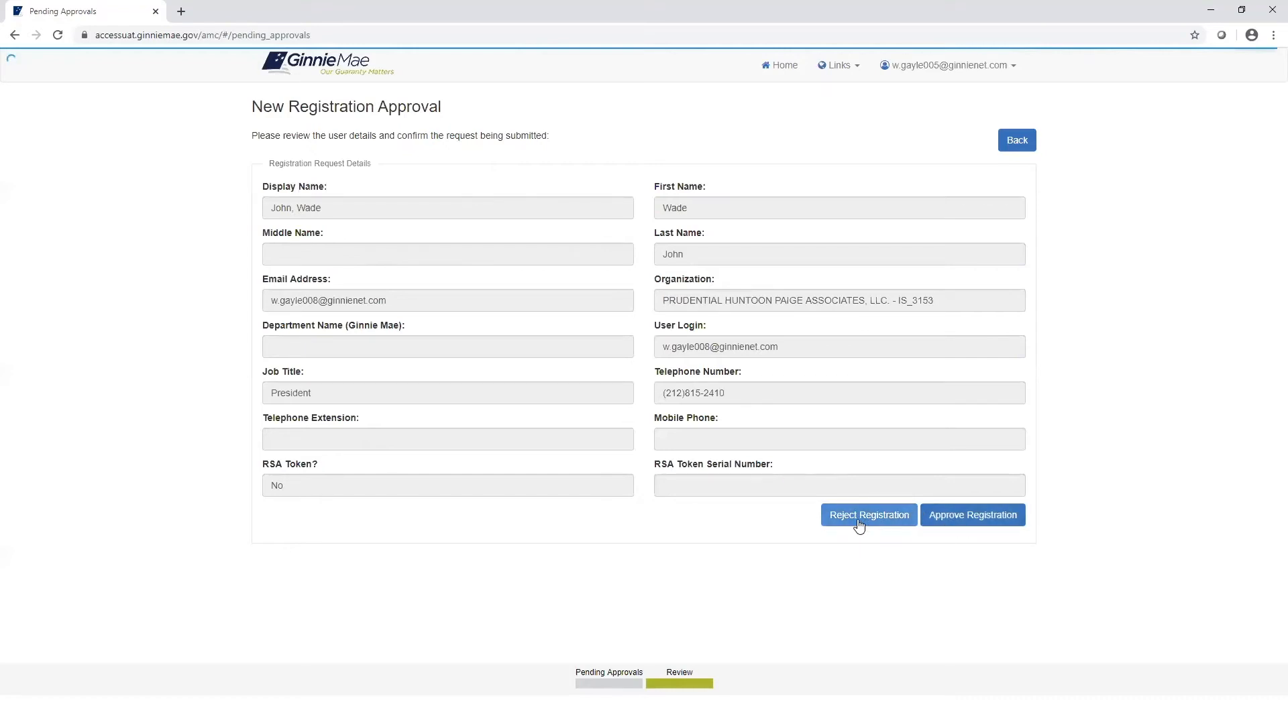
click(952, 517)
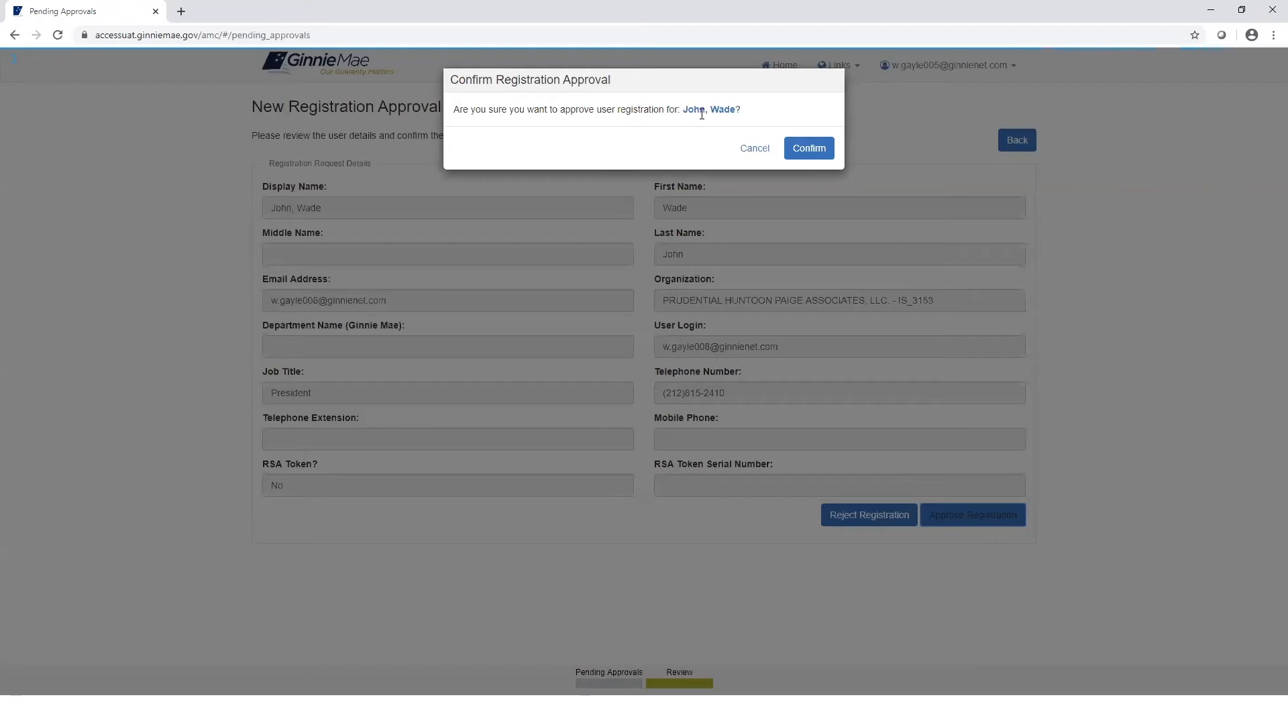
Step: Confirm the registration approval and return to the console home page
click(805, 149)
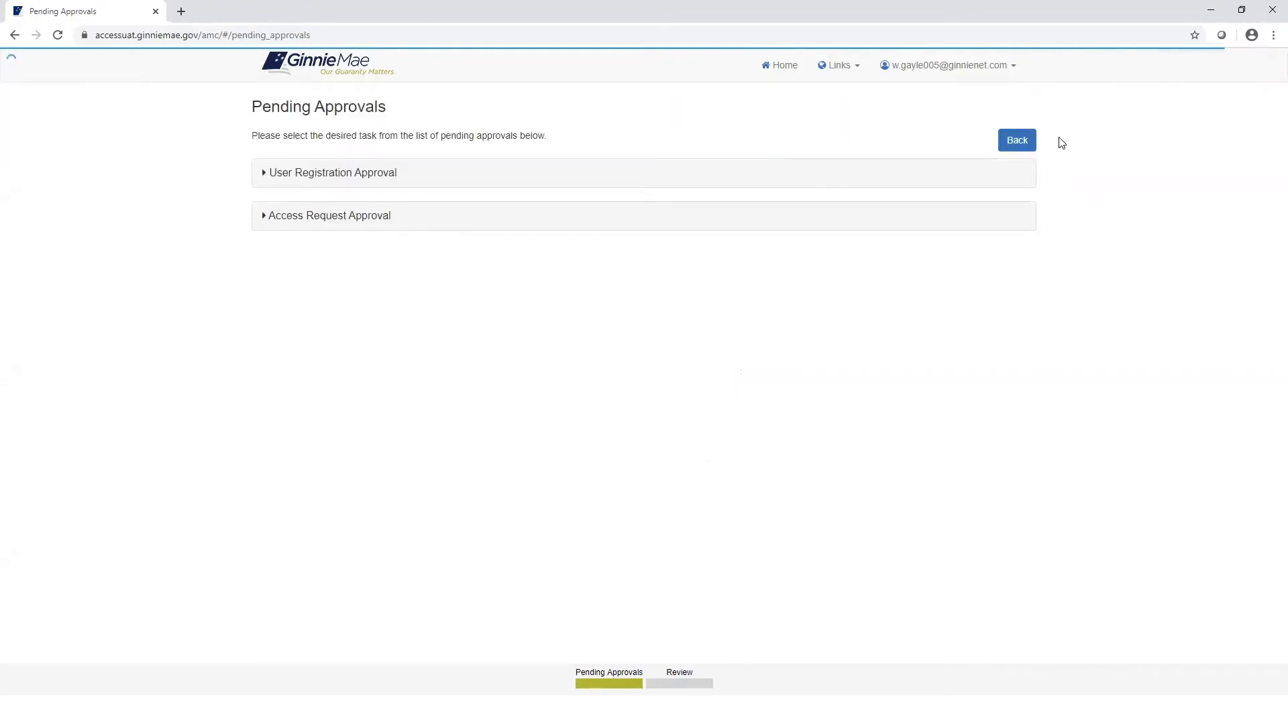
click(1016, 142)
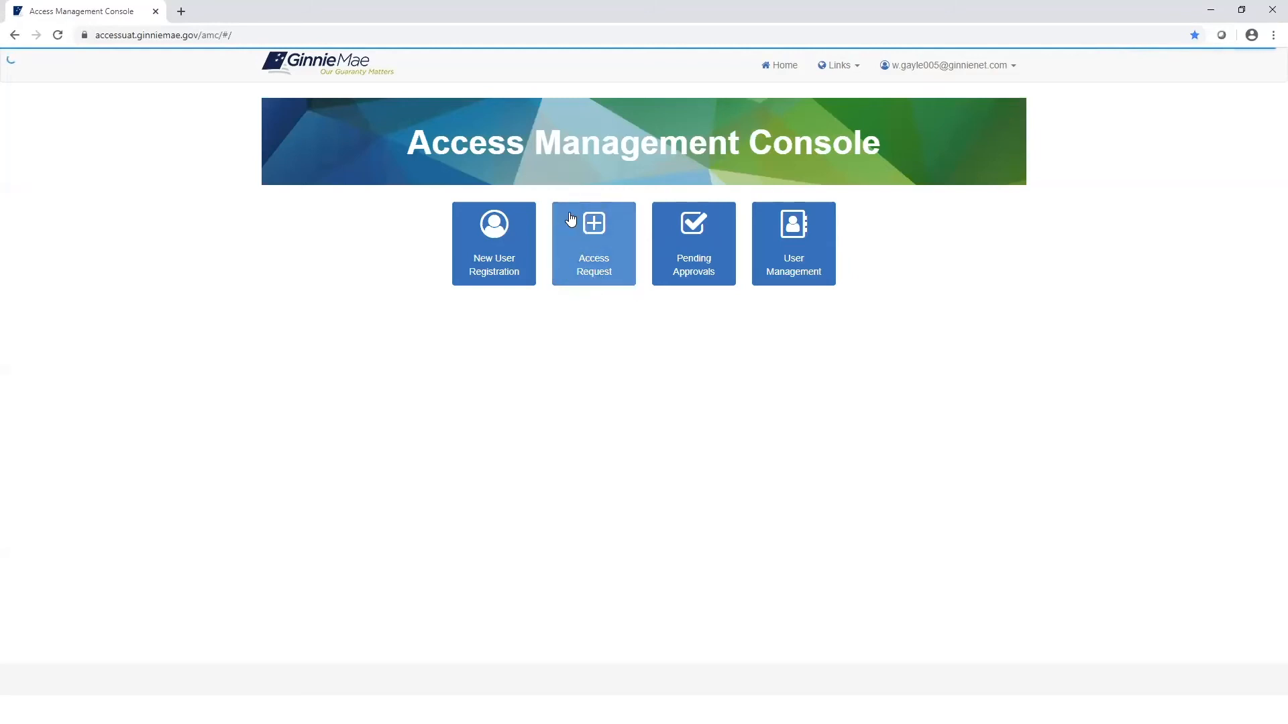
Step: Open the Access Request page and focus its user search box
click(591, 268)
click(872, 170)
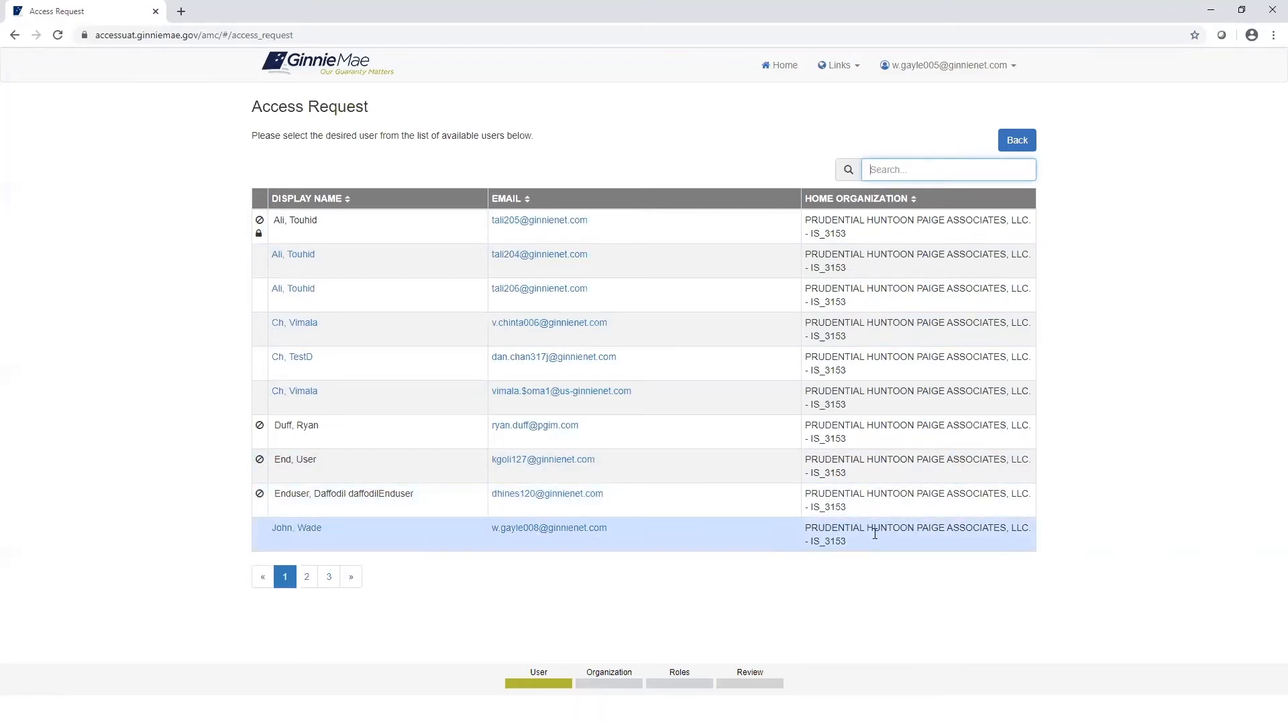
Step: Select the new user, tick the IS_3153 org key, and continue to role assignment
click(294, 530)
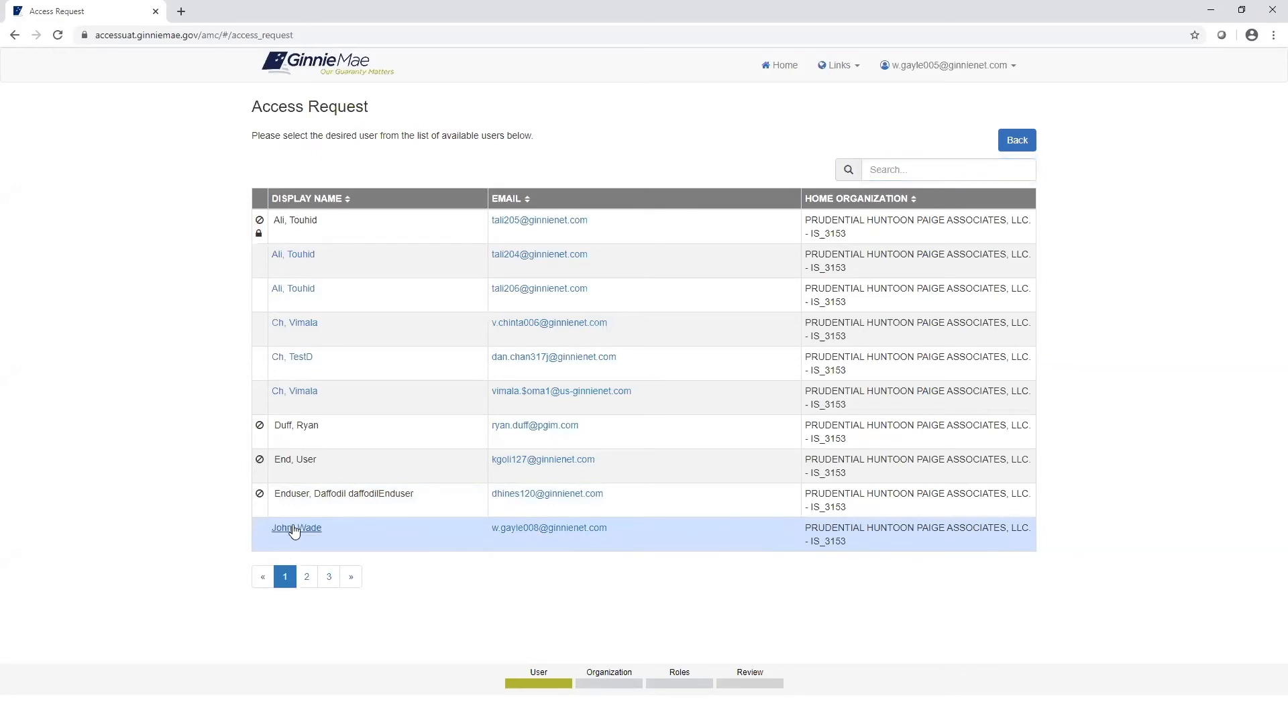
click(293, 529)
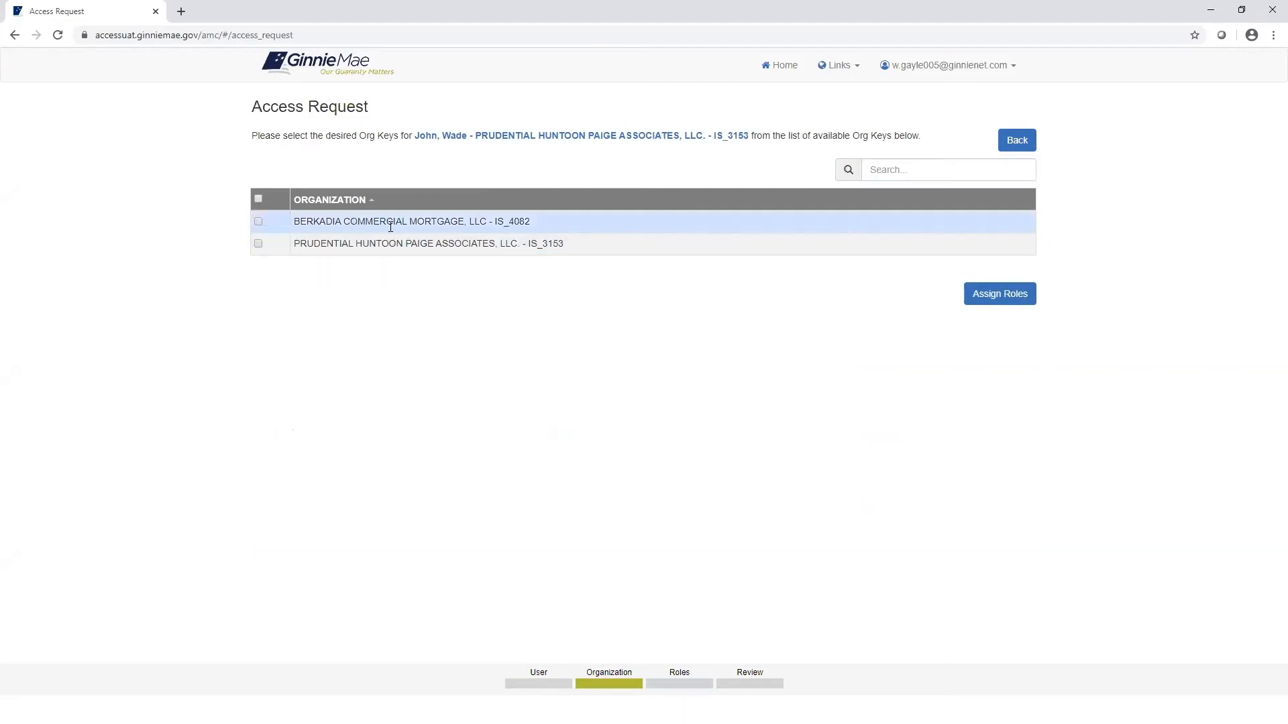
click(259, 245)
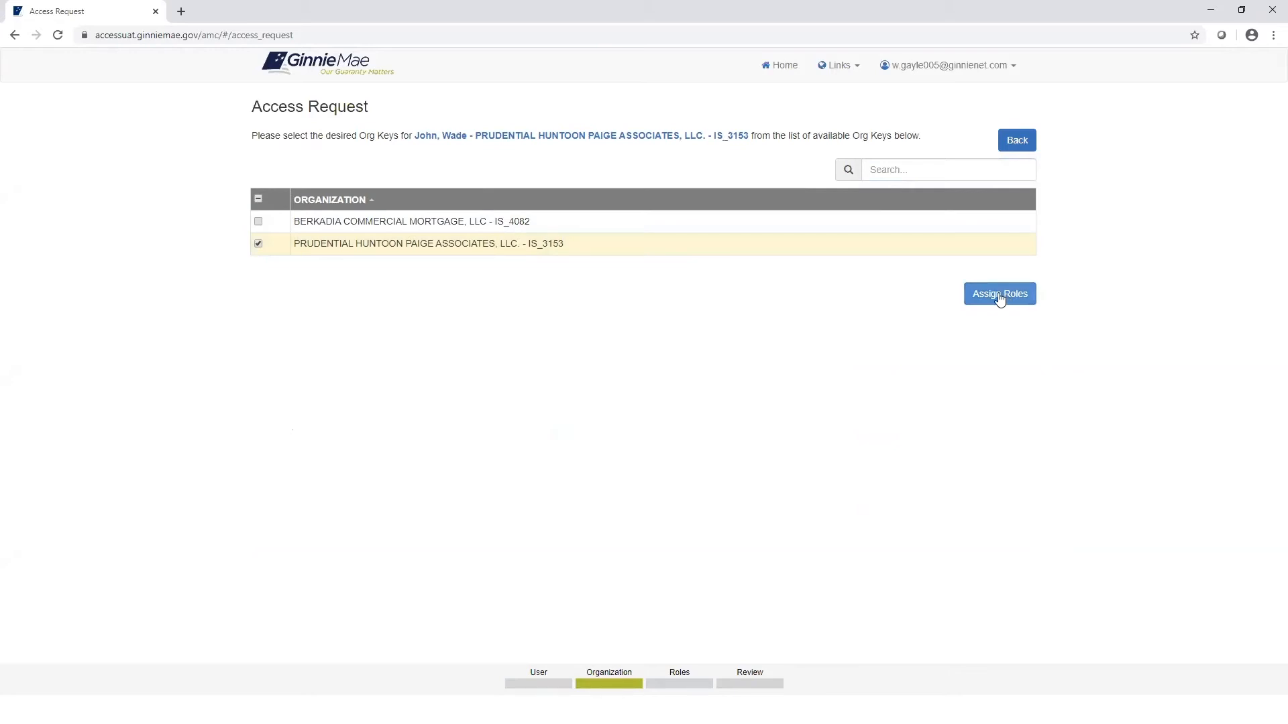
click(1000, 297)
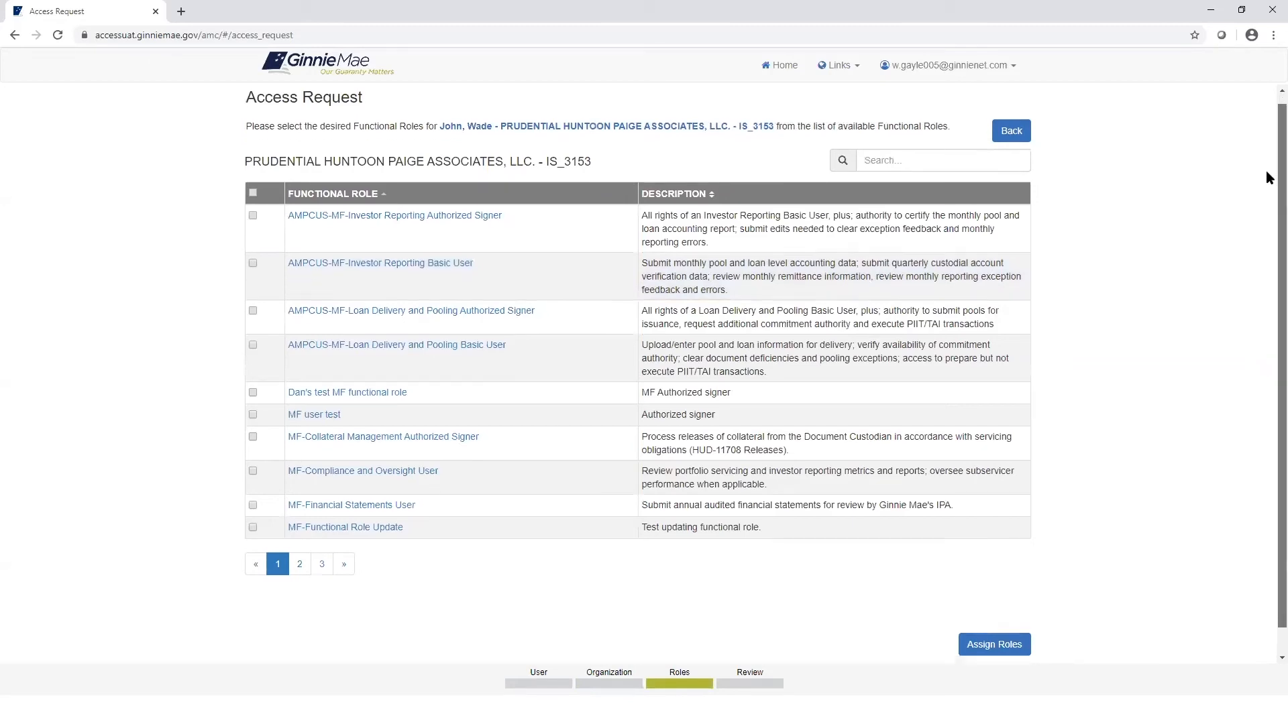
Step: Request the MF-Loan Delivery and Pooling Authorized Signer role from page 2 of Functional Roles
scroll(1268, 201, down, 1)
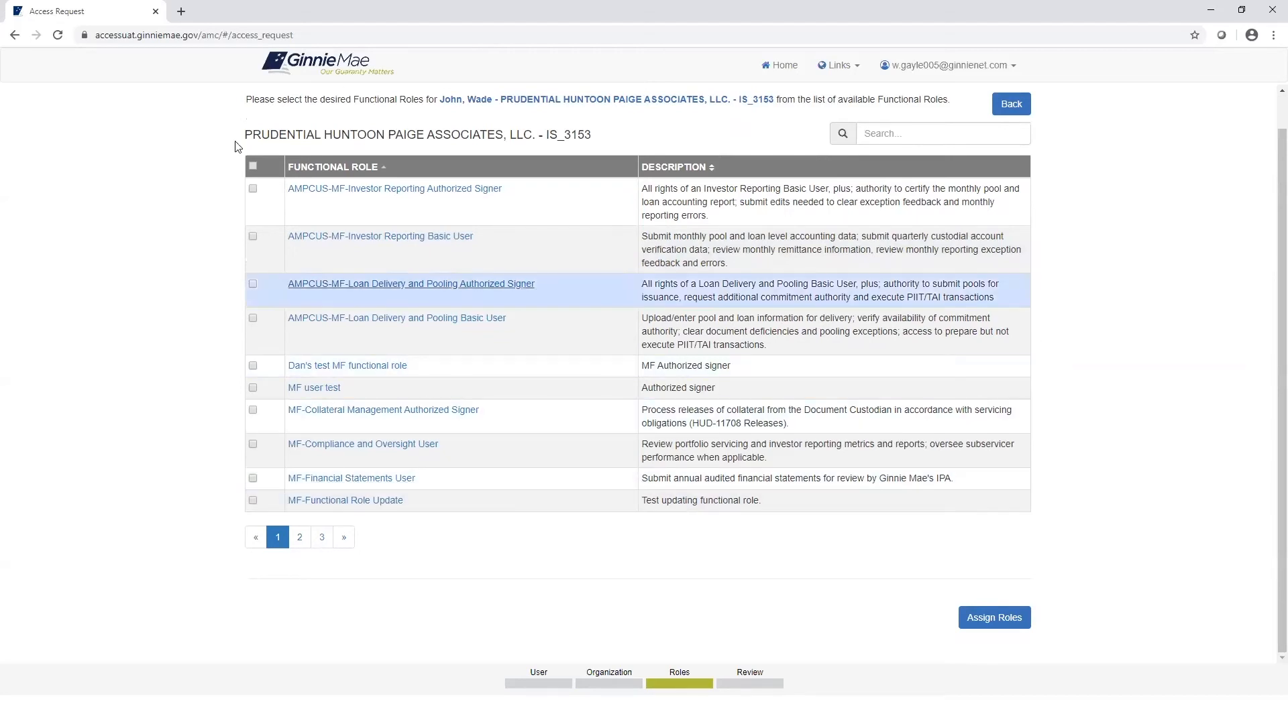
click(299, 538)
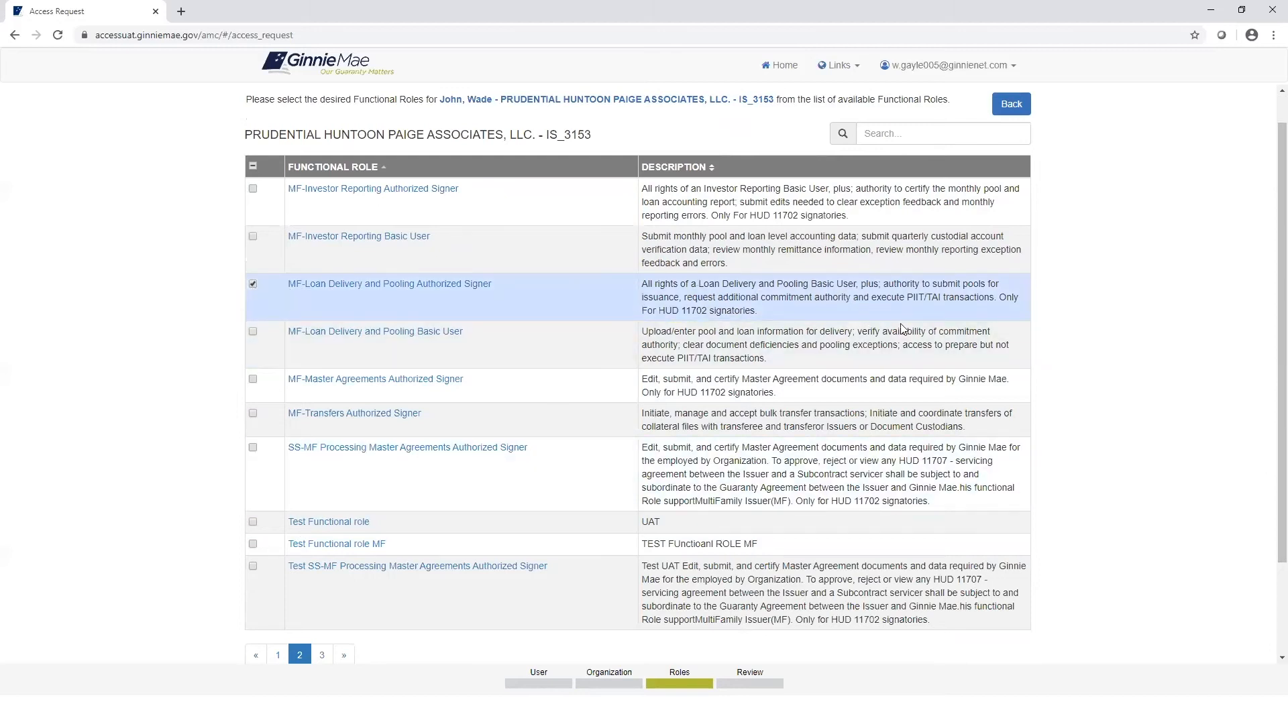
scroll(1266, 410, down, 2)
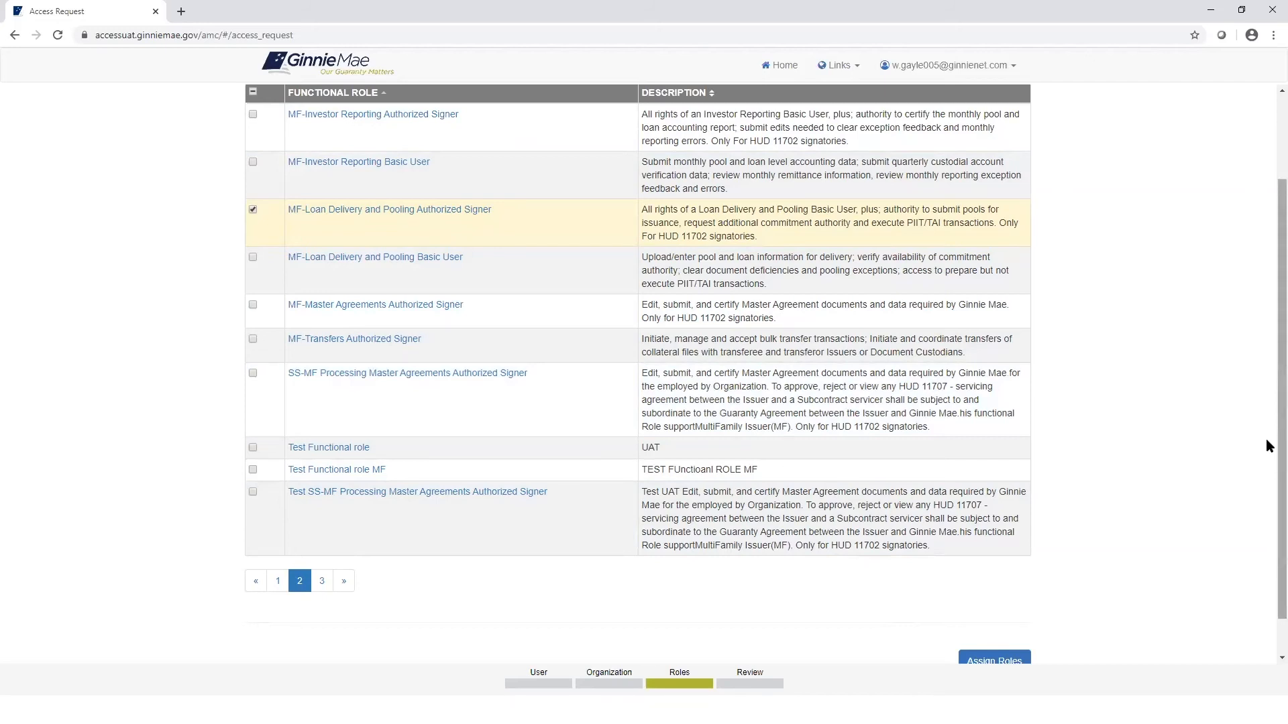
scroll(1266, 442, down, 1)
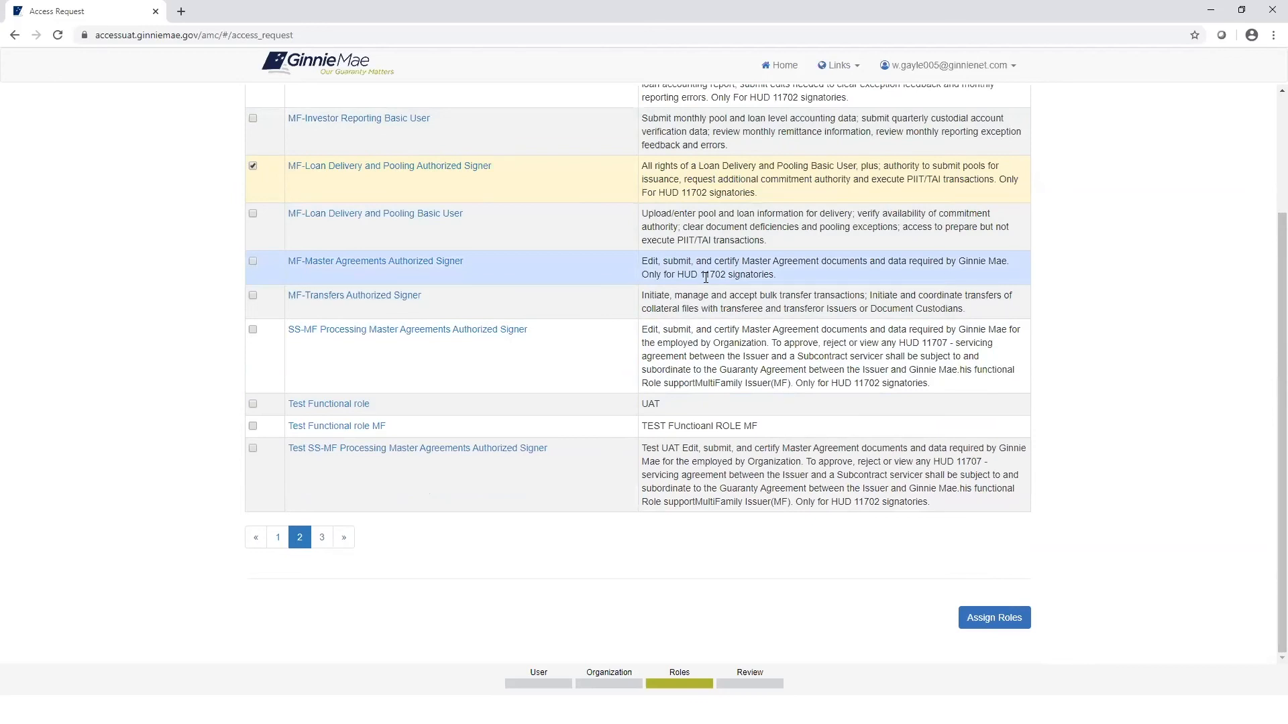
click(992, 617)
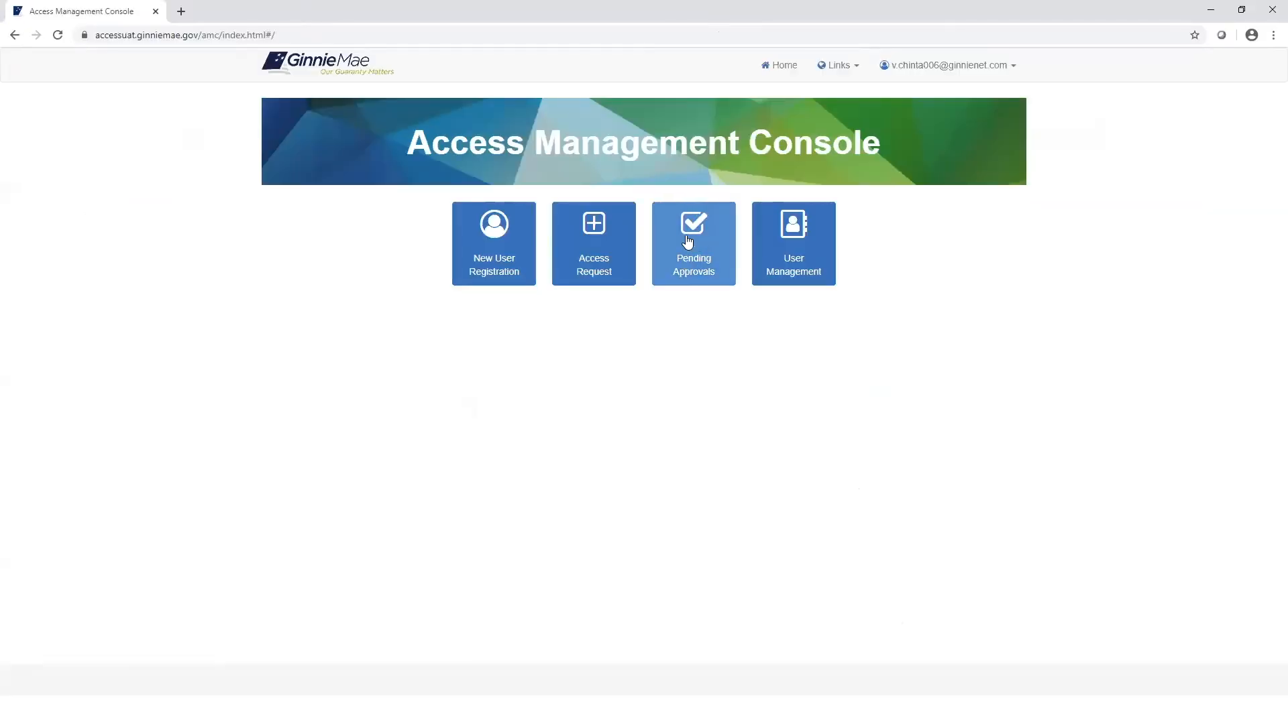
Step: Open the pending access request from the Access Request Approval list in Pending Approvals
click(706, 265)
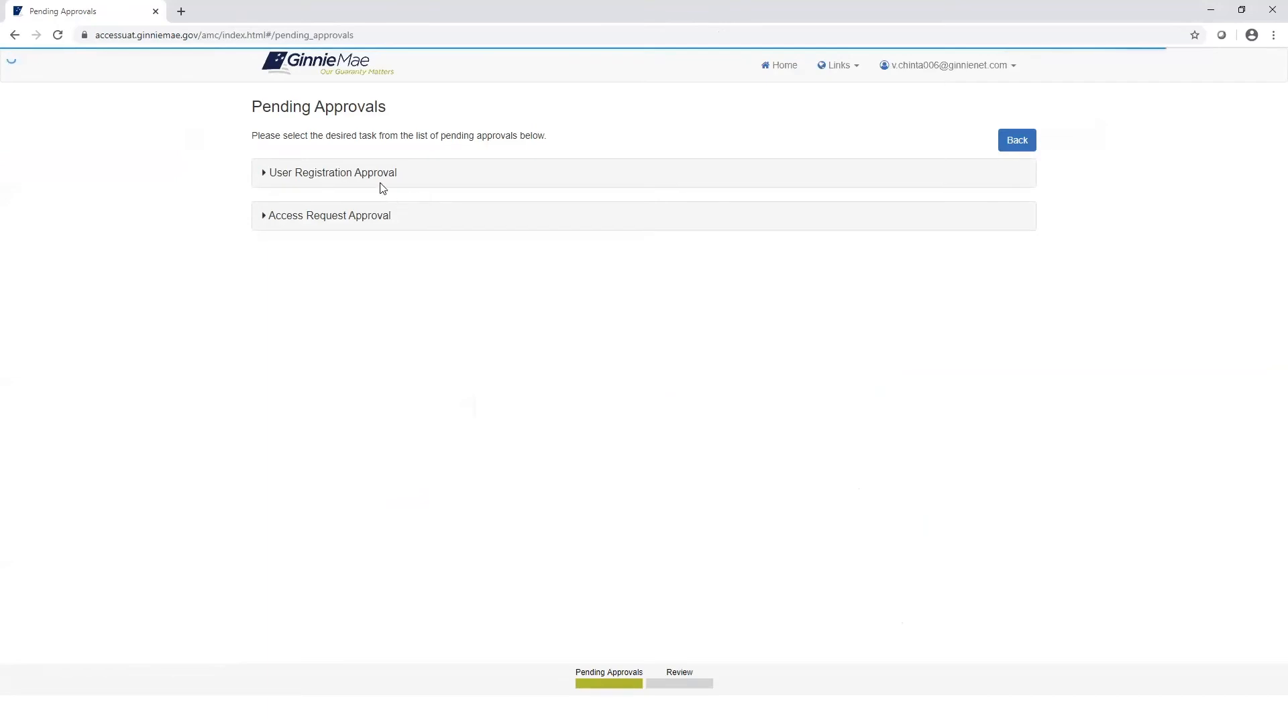
click(394, 214)
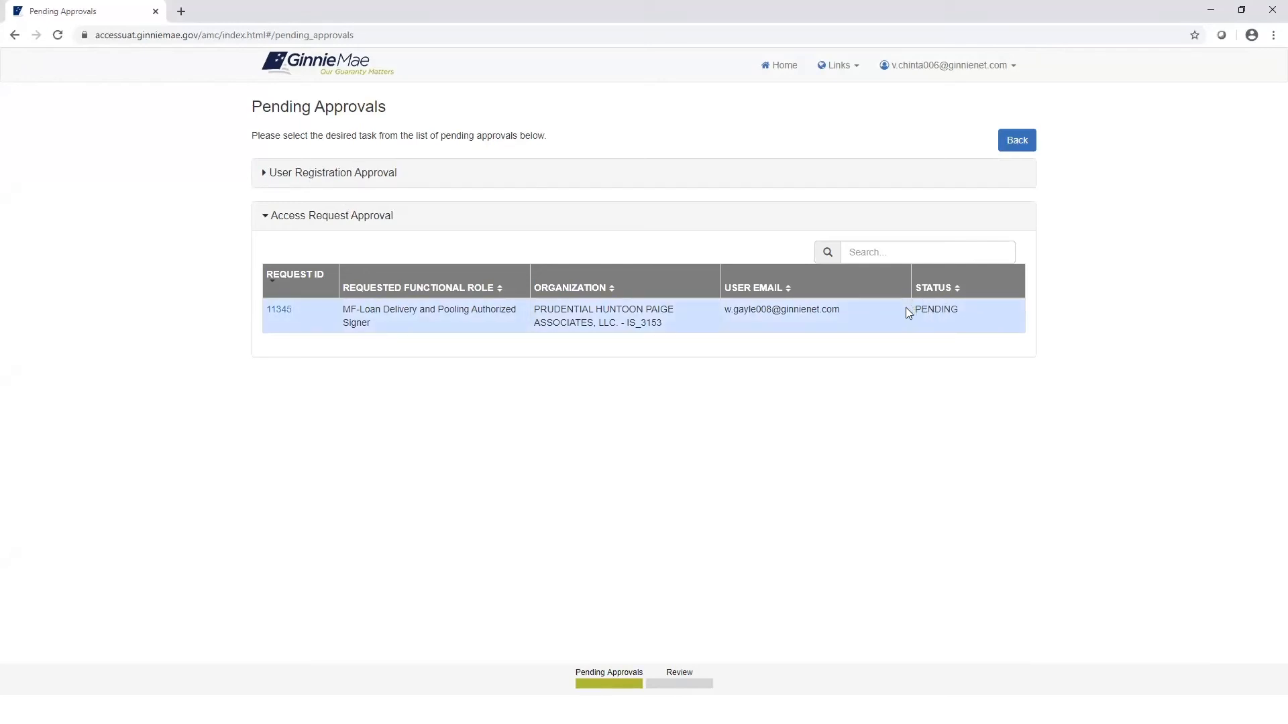
click(279, 309)
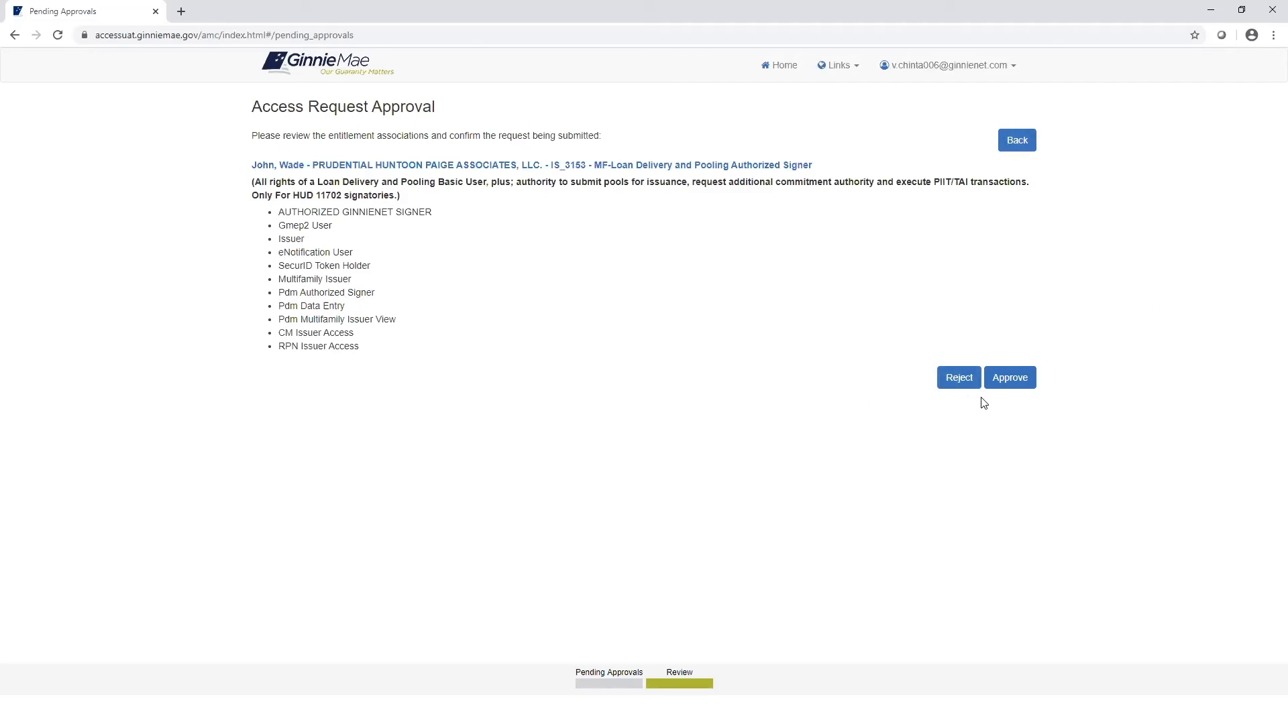
Step: Approve and confirm the user's functional role access request, then go back to the console home page
click(1009, 377)
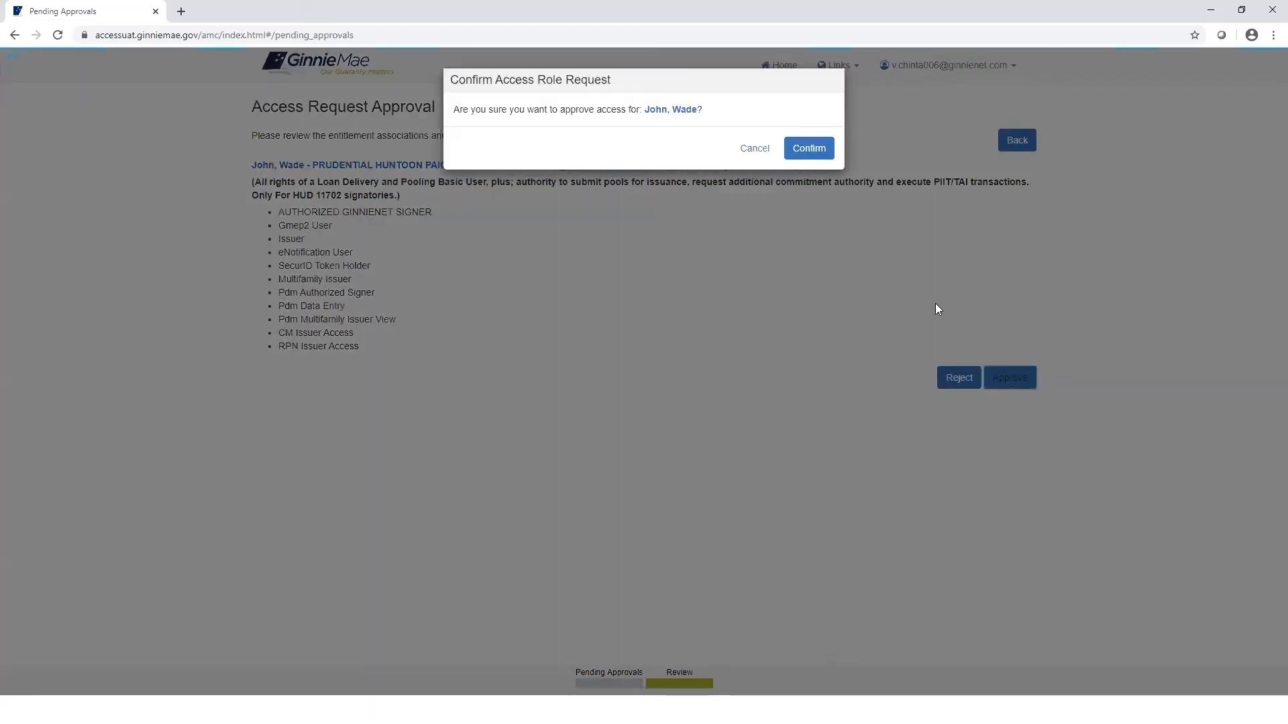
click(809, 149)
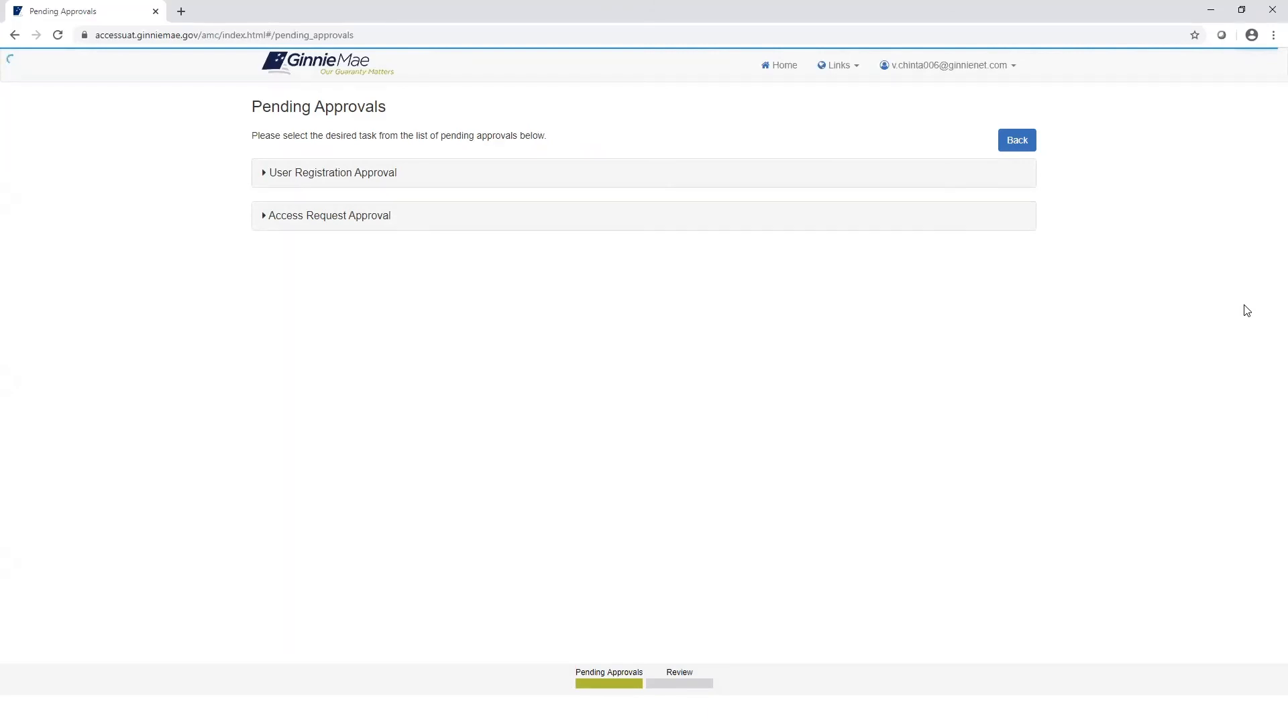
click(1022, 145)
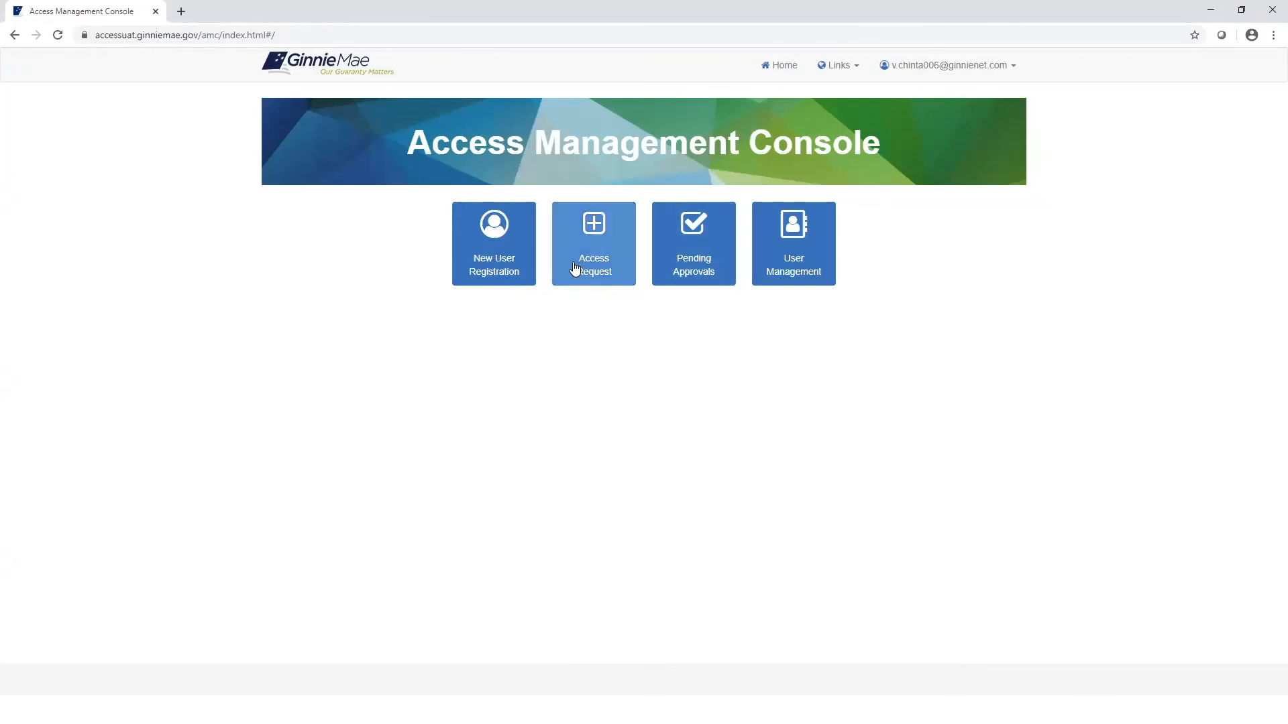
Step: Go to User Management to list the PRUDENTIAL HUNTOON PAIGE ASSOCIATES organization's users
click(794, 260)
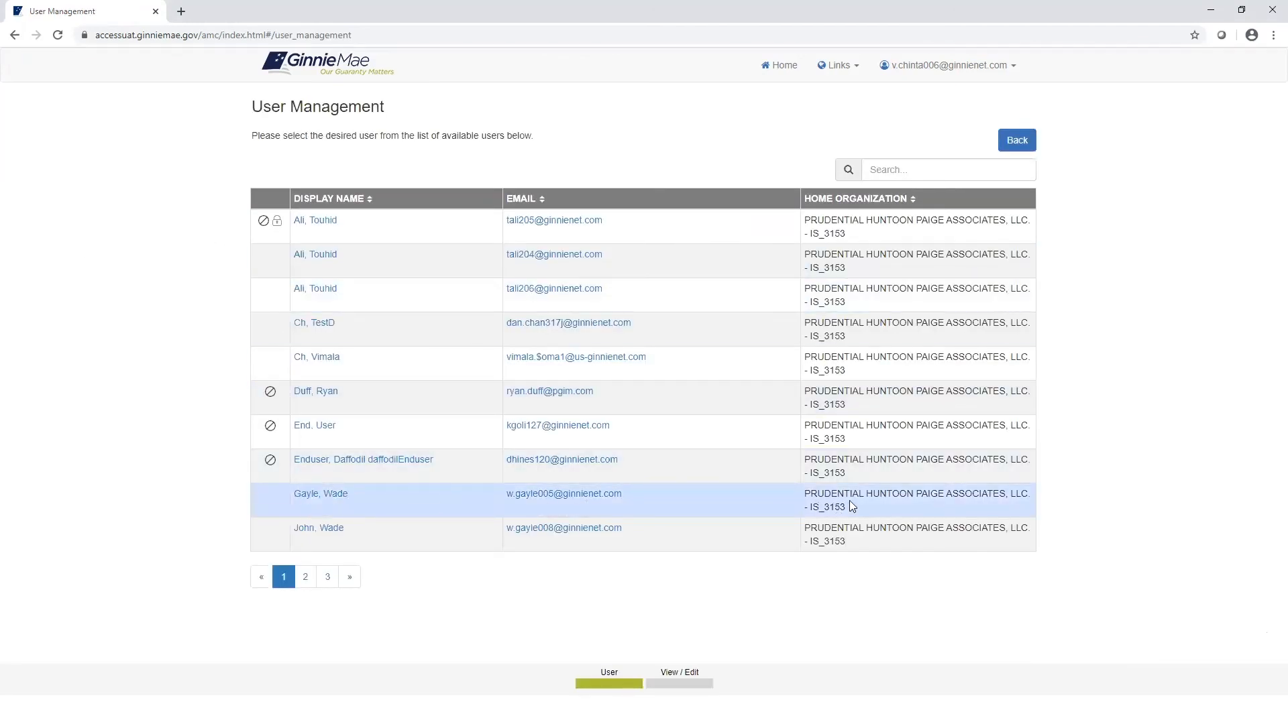
Step: Open the approved user's Edit User Profile and review it: job title President, no RSA token
click(329, 529)
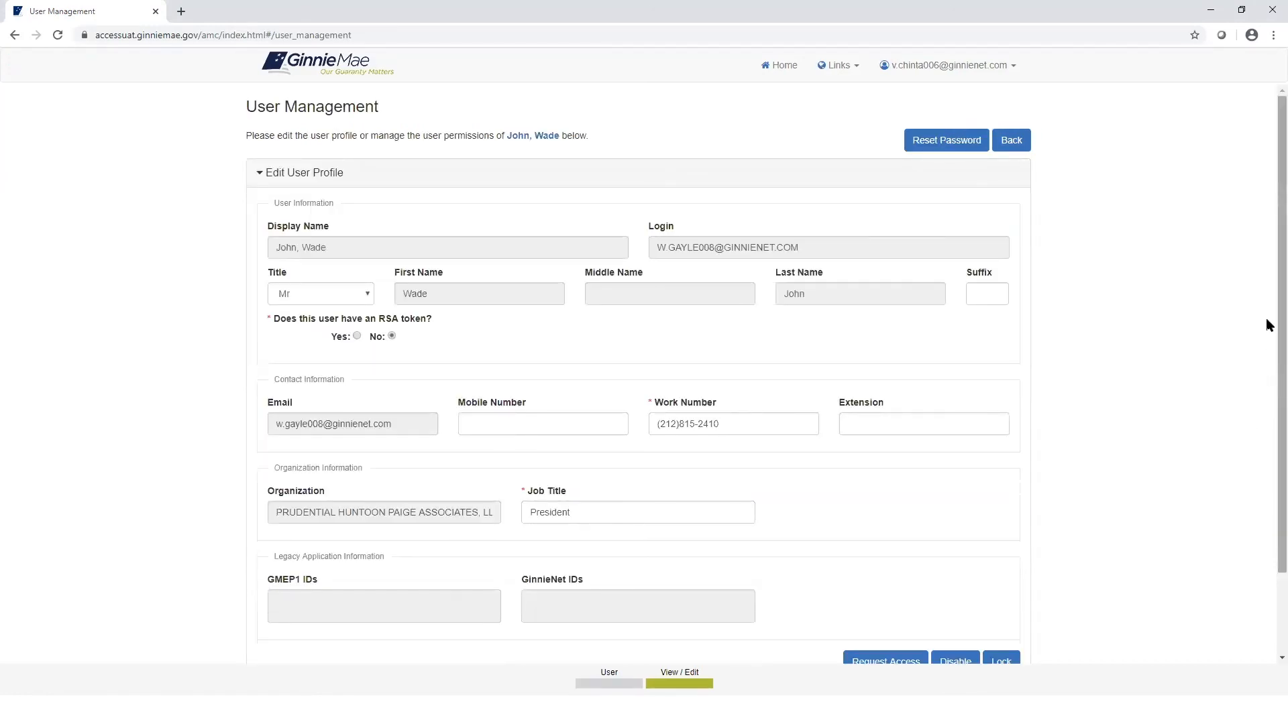
scroll(1266, 375, down, 1)
scroll(1266, 375, down, 1)
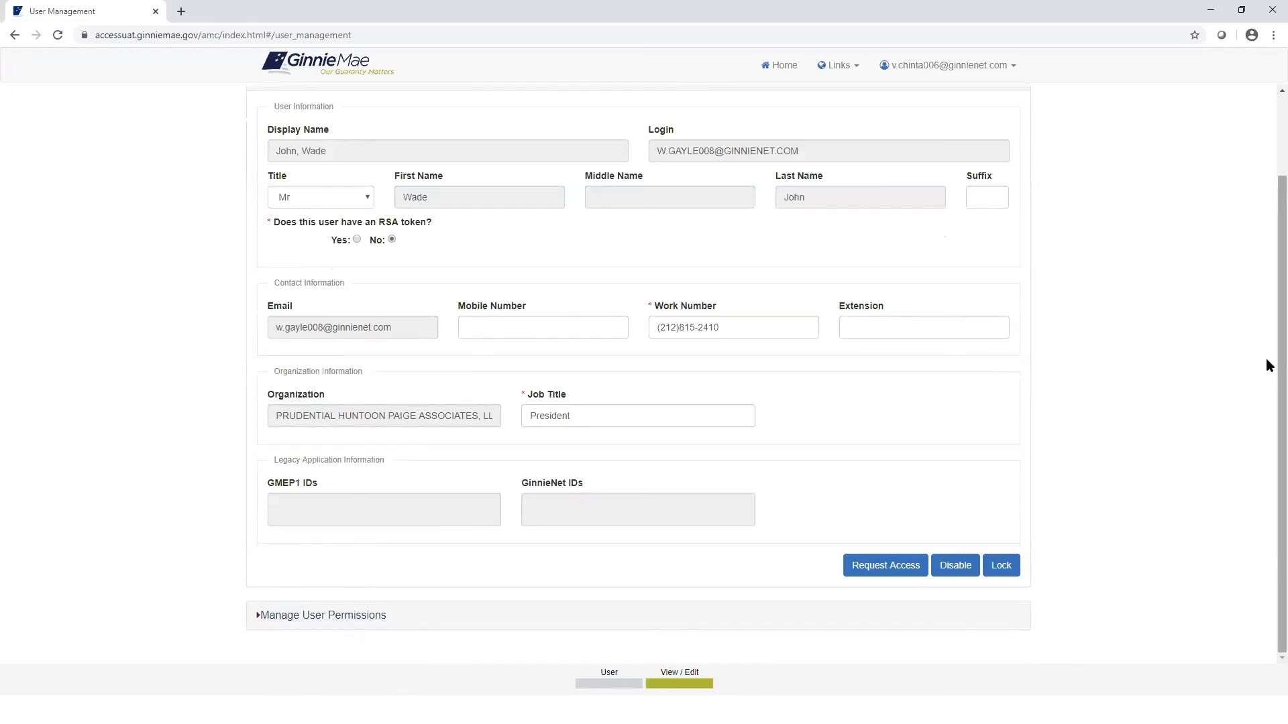
scroll(1266, 365, up, 2)
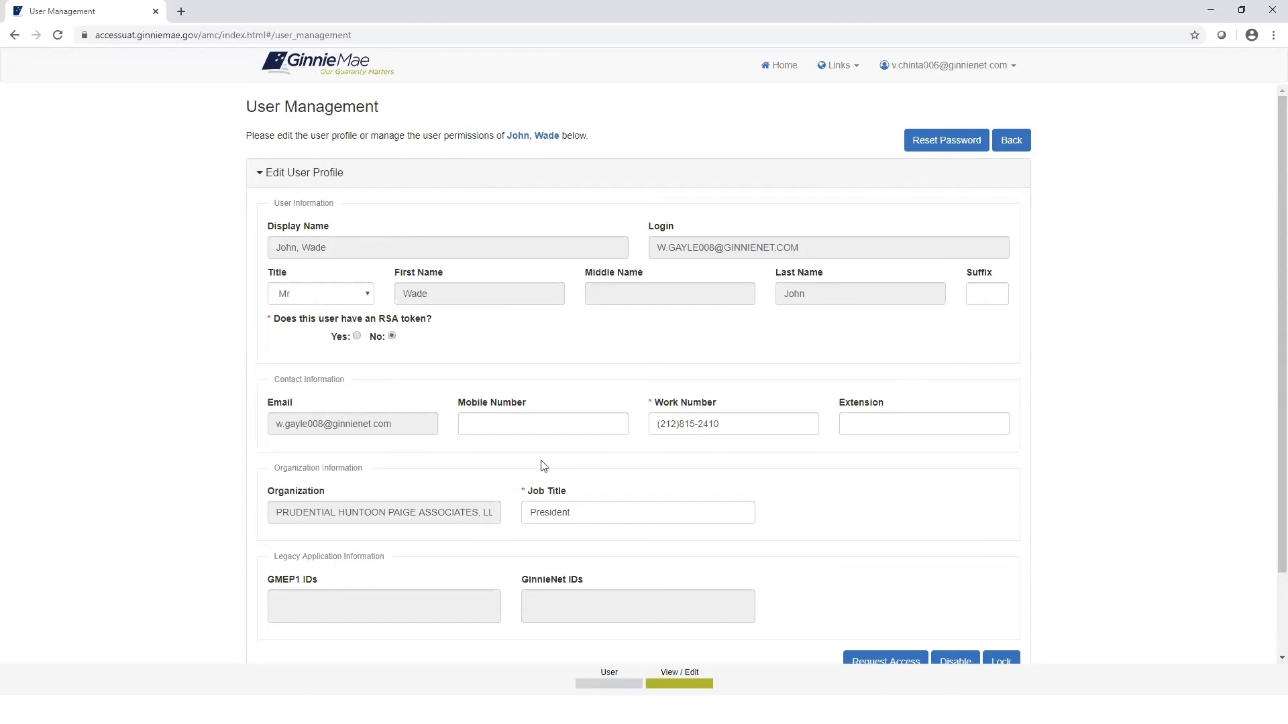
scroll(1266, 316, down, 1)
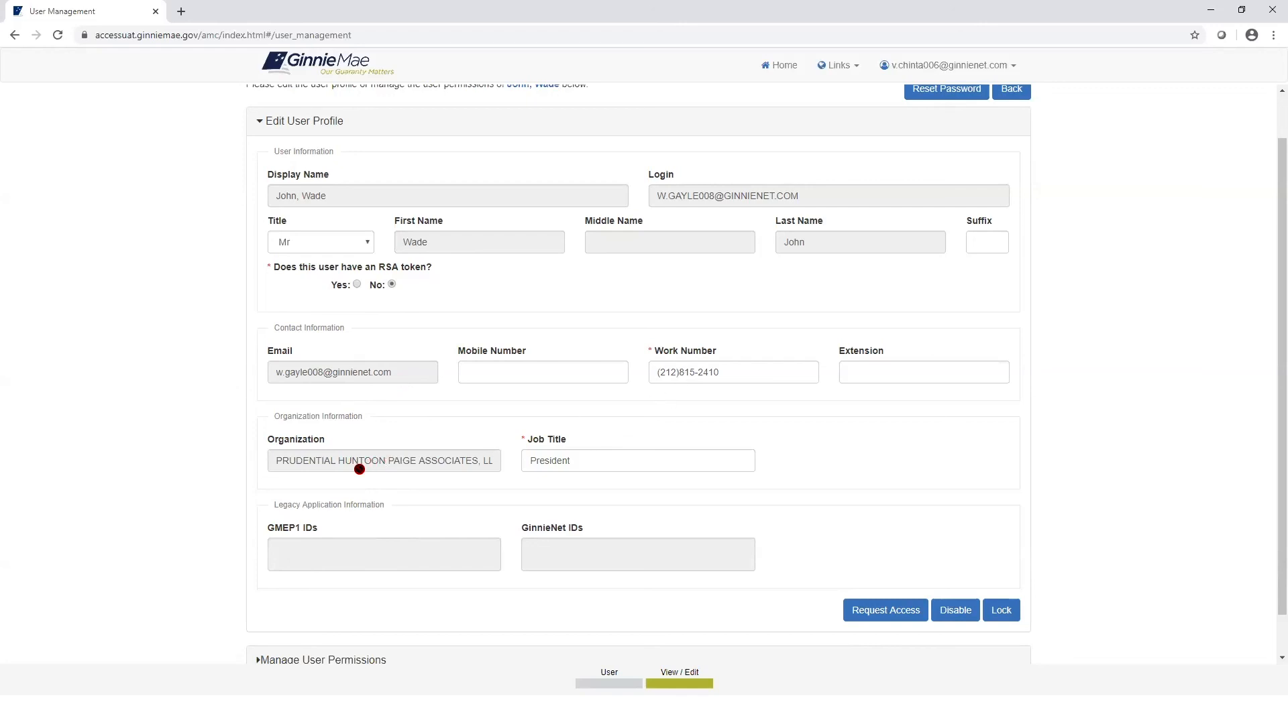
scroll(1266, 378, down, 1)
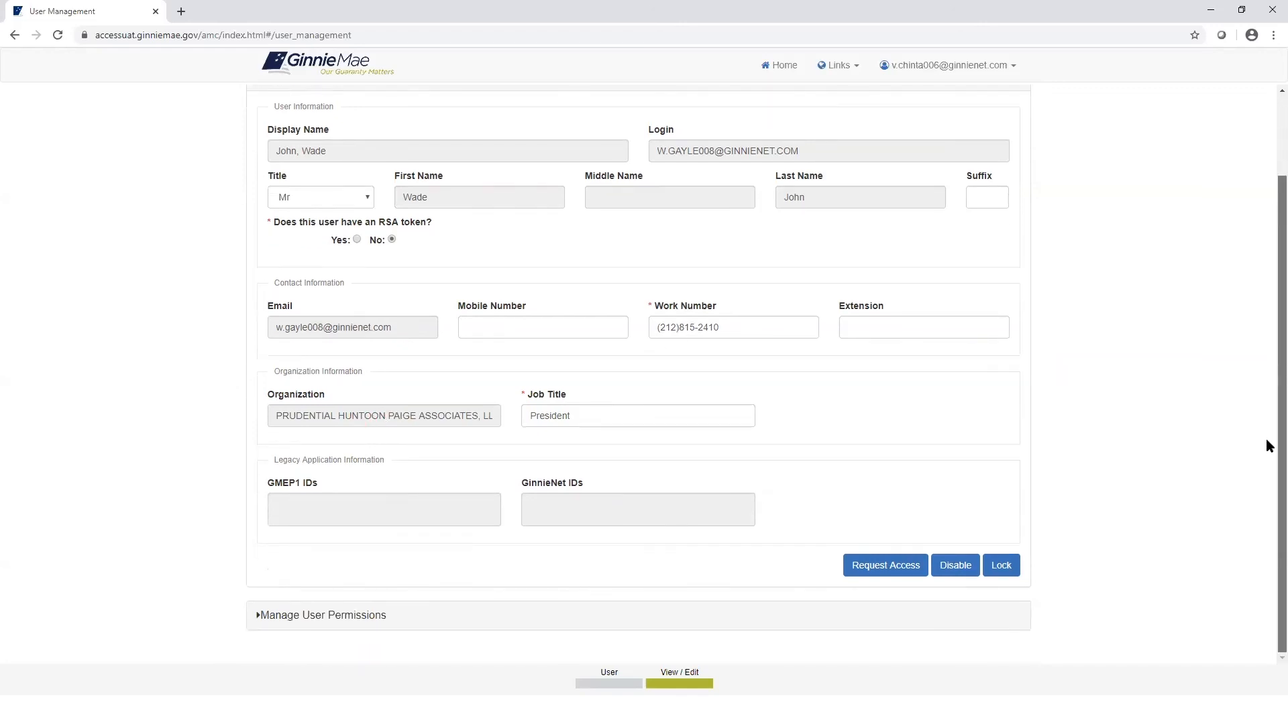